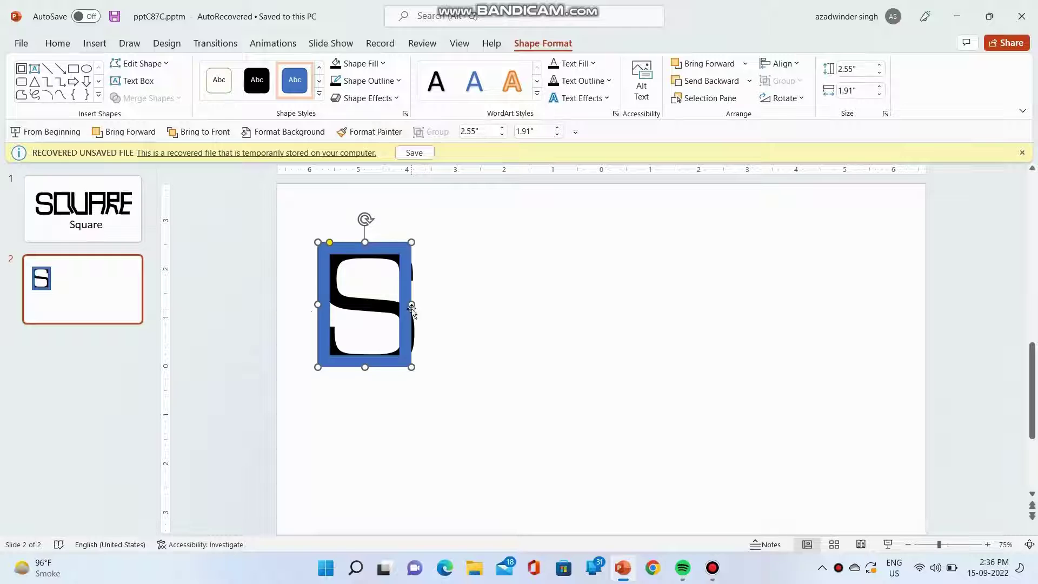
- Resize the blue frame over the letter S to about 2.46" high and 1.83" wide to match the letter
{"action": "left_click_drag", "start_coordinate": [316, 304], "coordinate": [323, 305]}
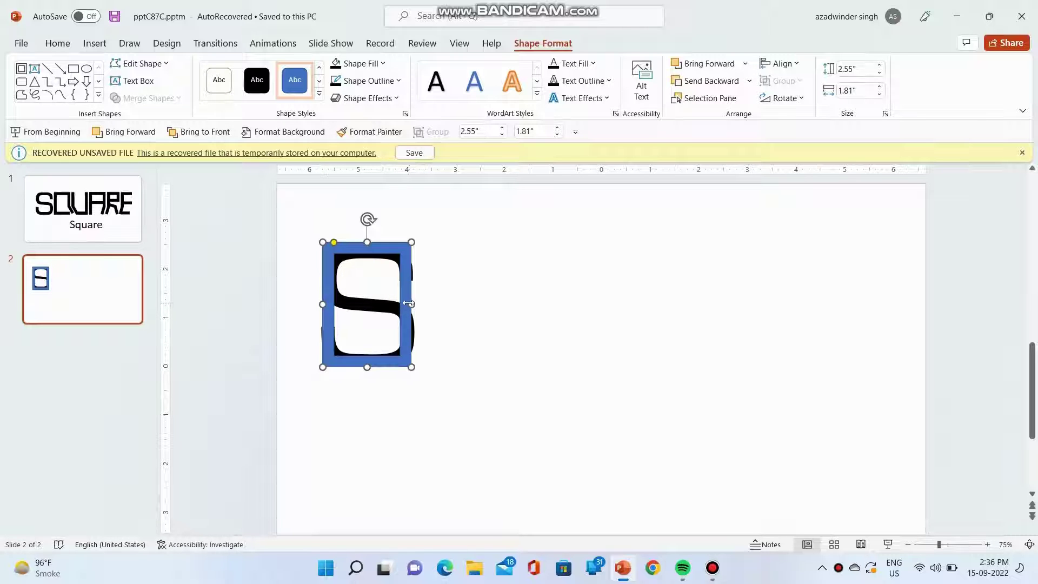
{"action": "left_click_drag", "start_coordinate": [409, 303], "coordinate": [414, 303]}
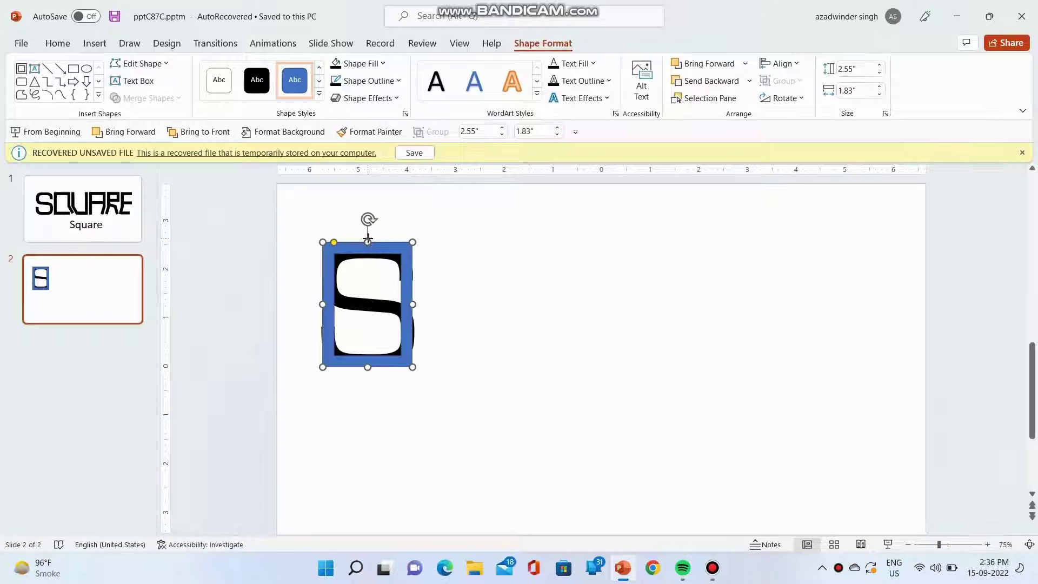
{"action": "left_click_drag", "start_coordinate": [368, 243], "coordinate": [333, 248]}
- Move the blue frame off the letter S so it stands beside it on its right
{"action": "key", "text": "Right"}
{"action": "key", "text": "Right"}
{"action": "key", "text": "Right"}
{"action": "key", "text": "Right"}
{"action": "key", "text": "Right"}
{"action": "key", "text": "Right"}
{"action": "key", "text": "Right"}
{"action": "key", "text": "Right"}
{"action": "key", "text": "Right"}
{"action": "key", "text": "Right"}
{"action": "key", "text": "Right"}
{"action": "key", "text": "Right"}
{"action": "key", "text": "Right"}
{"action": "key", "text": "Right"}
{"action": "key", "text": "Right"}
{"action": "key", "text": "Right"}
{"action": "key", "text": "Right"}
{"action": "key", "text": "Right"}
{"action": "key", "text": "Right"}
{"action": "key", "text": "Right"}
{"action": "key", "text": "Right"}
{"action": "key", "text": "Right"}
{"action": "key", "text": "Right"}
{"action": "key", "text": "Right"}
{"action": "key", "text": "Right"}
{"action": "key", "text": "Right"}
{"action": "key", "text": "Right"}
{"action": "key", "text": "Right"}
{"action": "key", "text": "Right"}
{"action": "key", "text": "Right"}
{"action": "key", "text": "Right"}
{"action": "key", "text": "Right"}
{"action": "key", "text": "Right"}
{"action": "key", "text": "Right"}
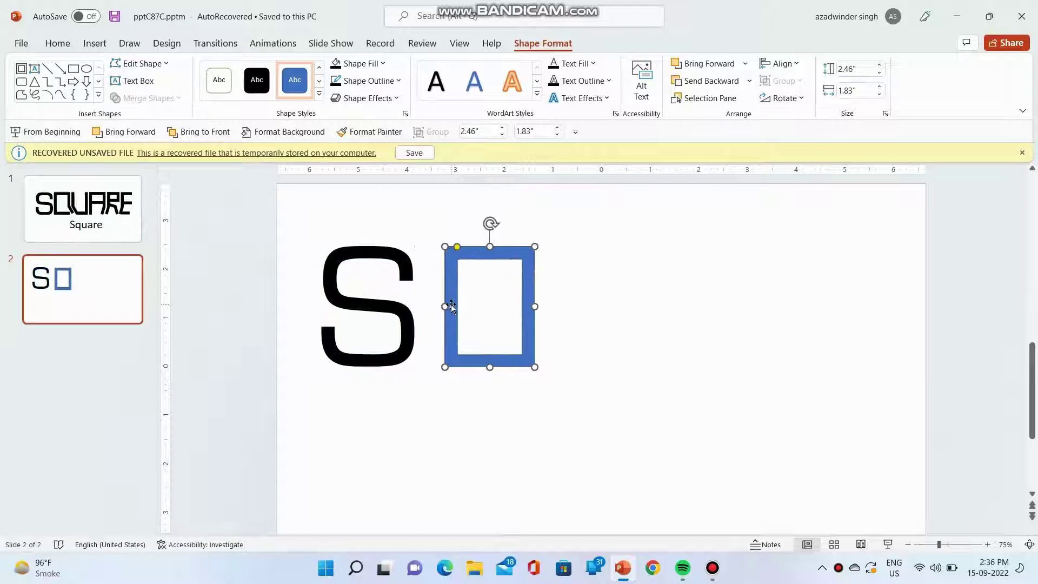
{"action": "key", "text": "Down"}
{"action": "key", "text": "Down"}
{"action": "key", "text": "Down"}
{"action": "key", "text": "Down"}
- Duplicate the blue frame twice and place the two copies in the empty space to its right
{"action": "left_click_drag", "start_coordinate": [465, 302], "coordinate": [701, 294]}
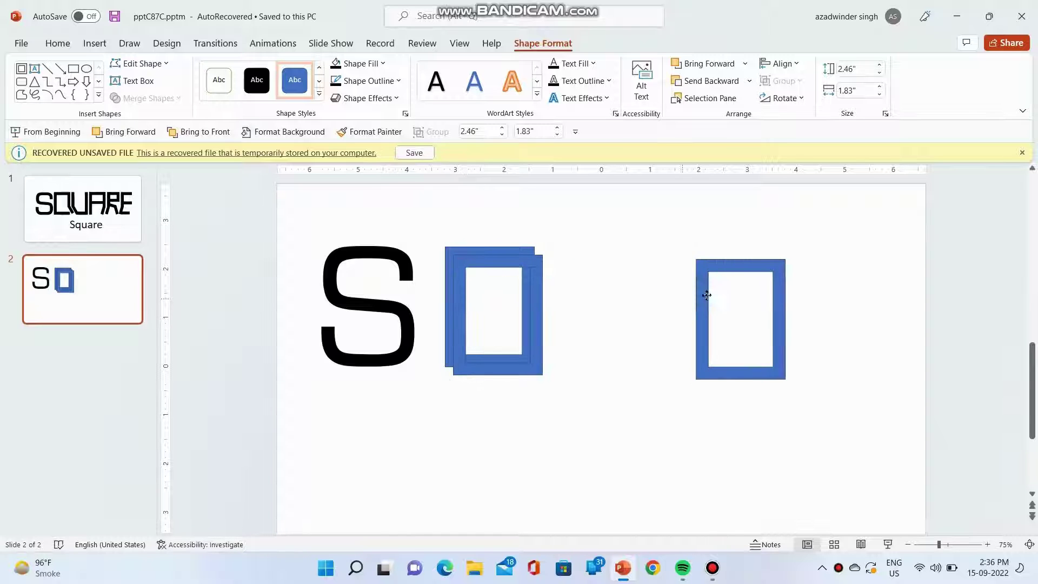
{"action": "left_click", "coordinate": [535, 303]}
{"action": "left_click_drag", "start_coordinate": [535, 303], "coordinate": [651, 288]}
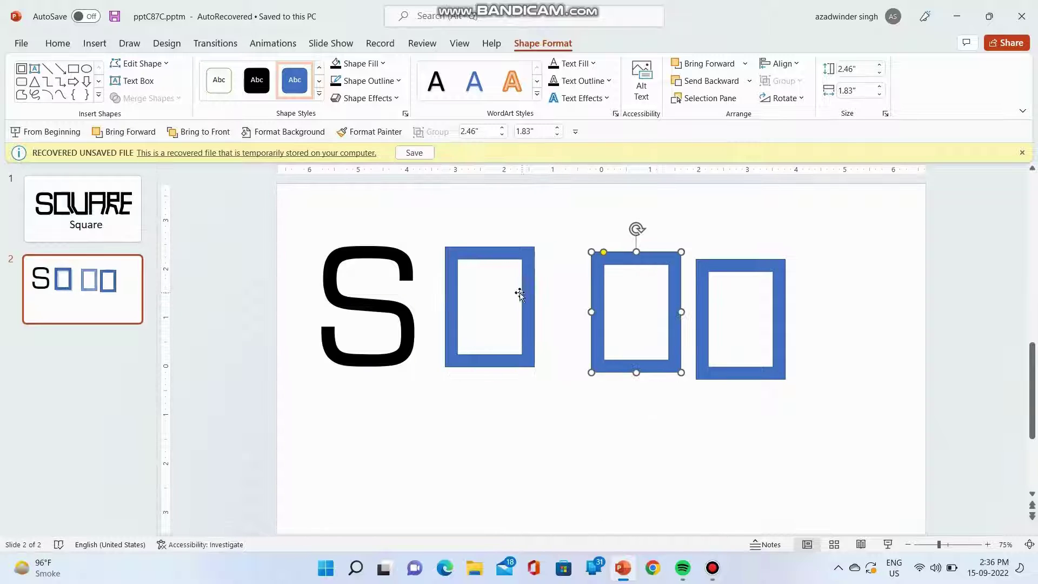
- Nudge the original blue frame closer to the letter S, leaving a narrow gap
{"action": "left_click", "coordinate": [527, 291]}
{"action": "key", "text": "Left"}
{"action": "key", "text": "Left"}
{"action": "key", "text": "Left"}
{"action": "key", "text": "Left"}
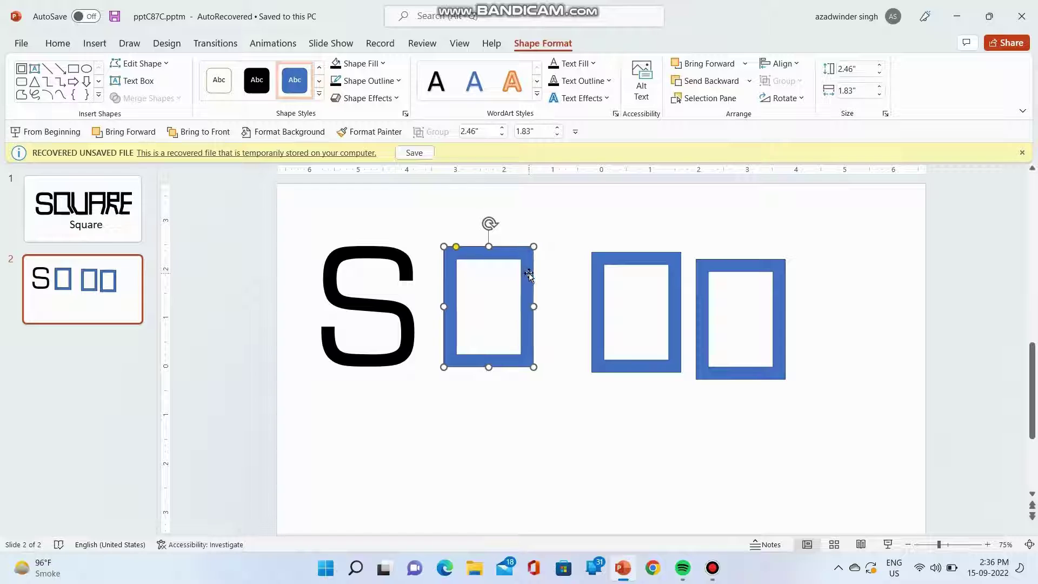
{"action": "left_click", "coordinate": [528, 278]}
- Draw a rectangle about 1.49" wide and 0.8" high across the lower right side of the frame beside the S
{"action": "left_click", "coordinate": [714, 67]}
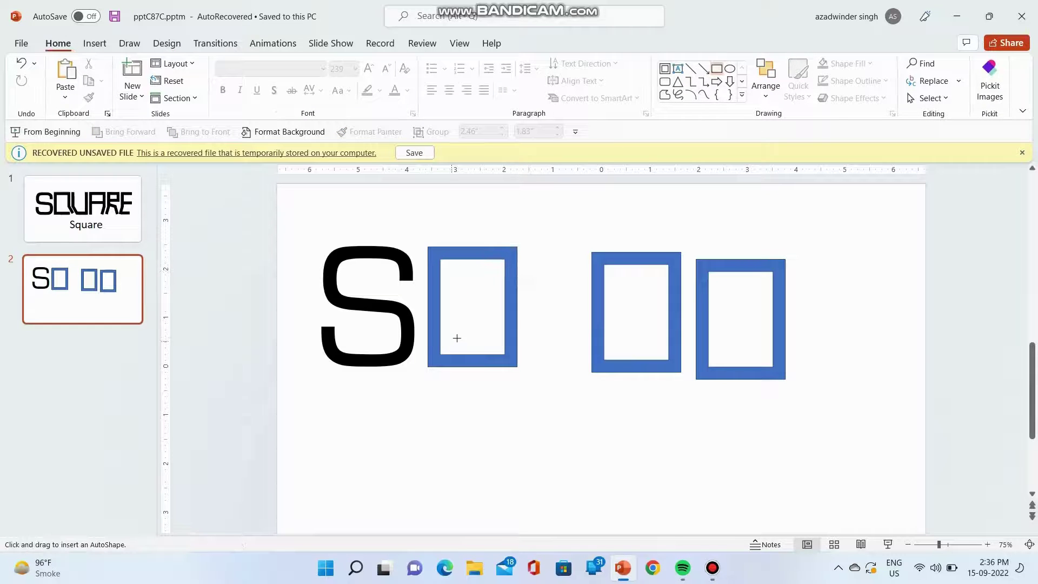
{"action": "left_click_drag", "start_coordinate": [473, 326], "coordinate": [545, 354]}
{"action": "left_click_drag", "start_coordinate": [508, 326], "coordinate": [506, 315]}
- Try to fragment the frame with the rectangle and delete the pieces filling the opening and the lower right side
{"action": "left_click", "coordinate": [454, 336], "text": "shift"}
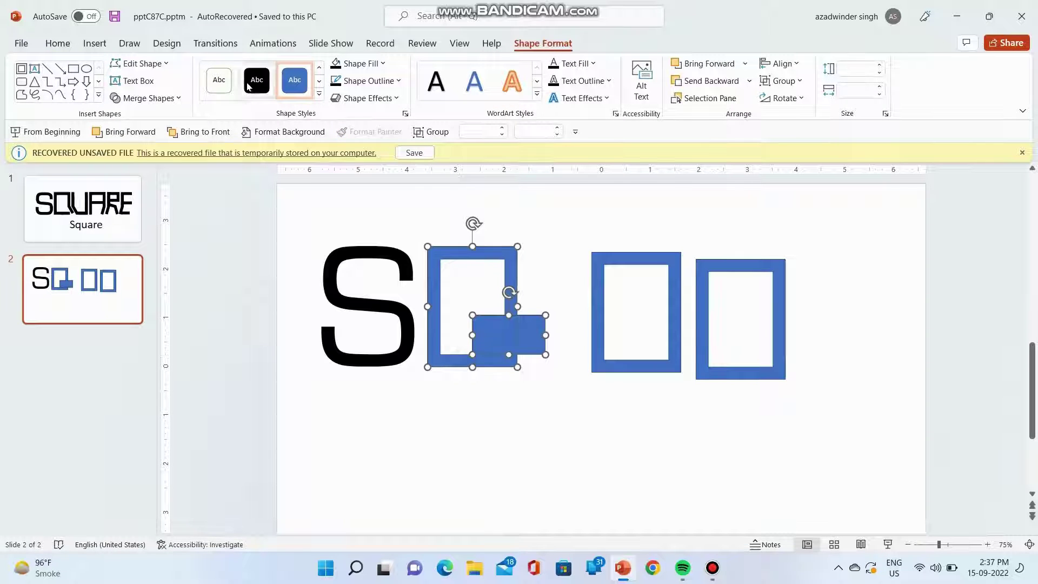
{"action": "left_click", "coordinate": [145, 98]}
{"action": "left_click", "coordinate": [138, 153]}
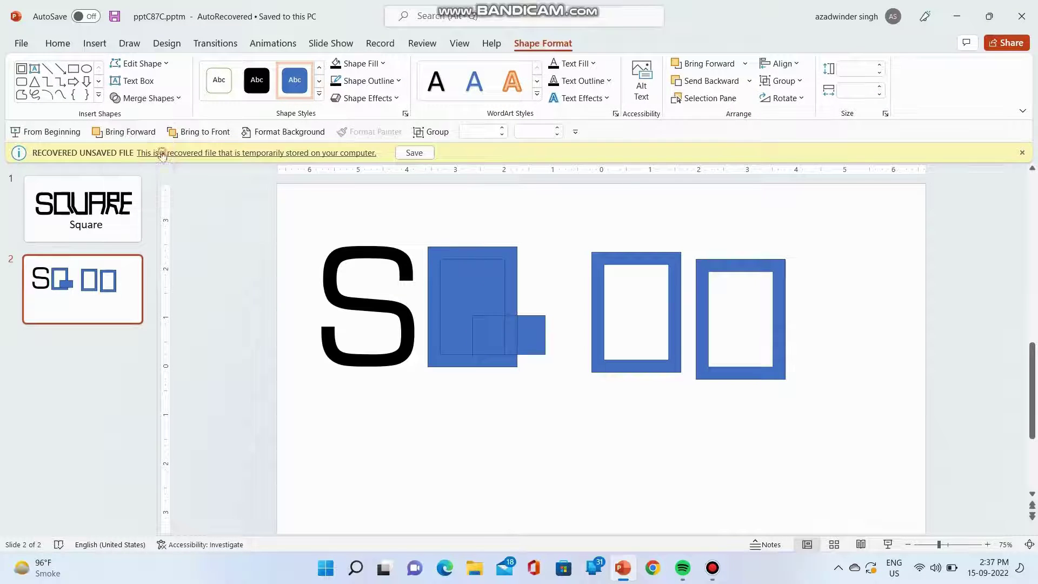
{"action": "left_click", "coordinate": [468, 318]}
{"action": "key", "text": "Delete"}
{"action": "left_click", "coordinate": [528, 332]}
{"action": "key", "text": "Delete"}
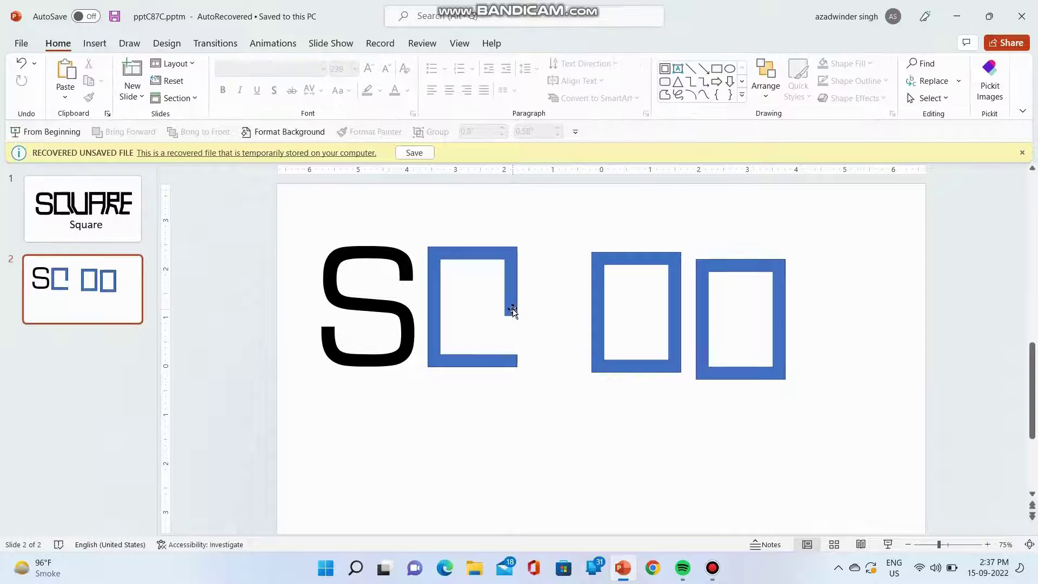
- Undo the piece deletions, the fragmenting and the rectangle itself
{"action": "key", "text": "ctrl+z"}
{"action": "key", "text": "ctrl+z"}
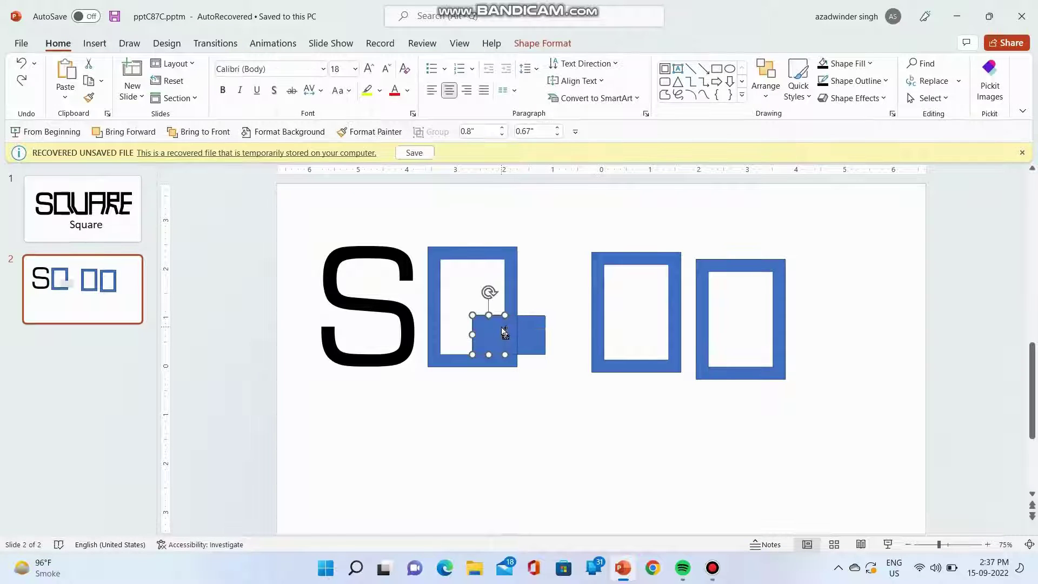
{"action": "key", "text": "ctrl+z"}
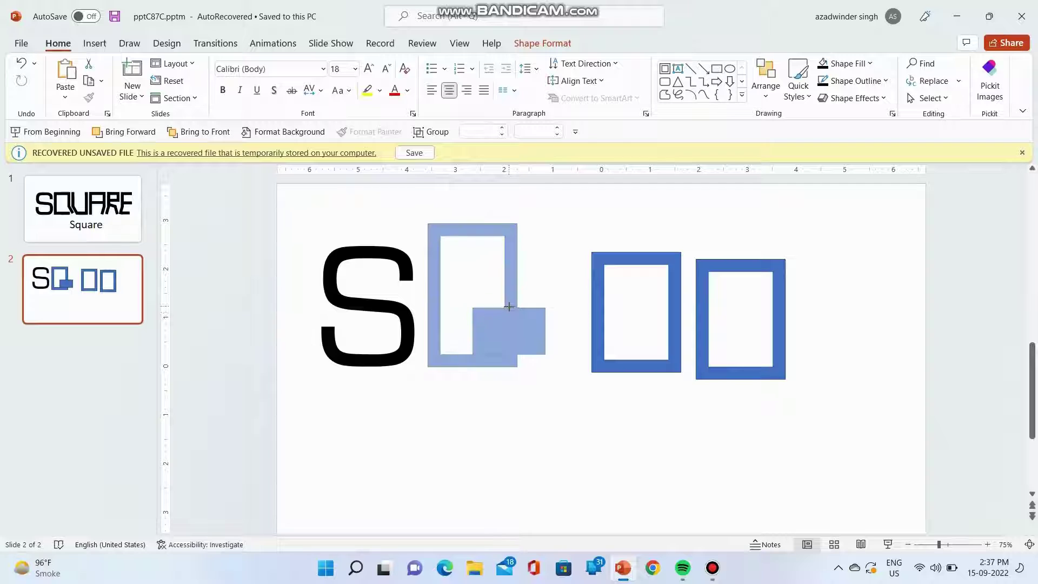
{"action": "key", "text": "ctrl+z"}
{"action": "key", "text": "ctrl+z"}
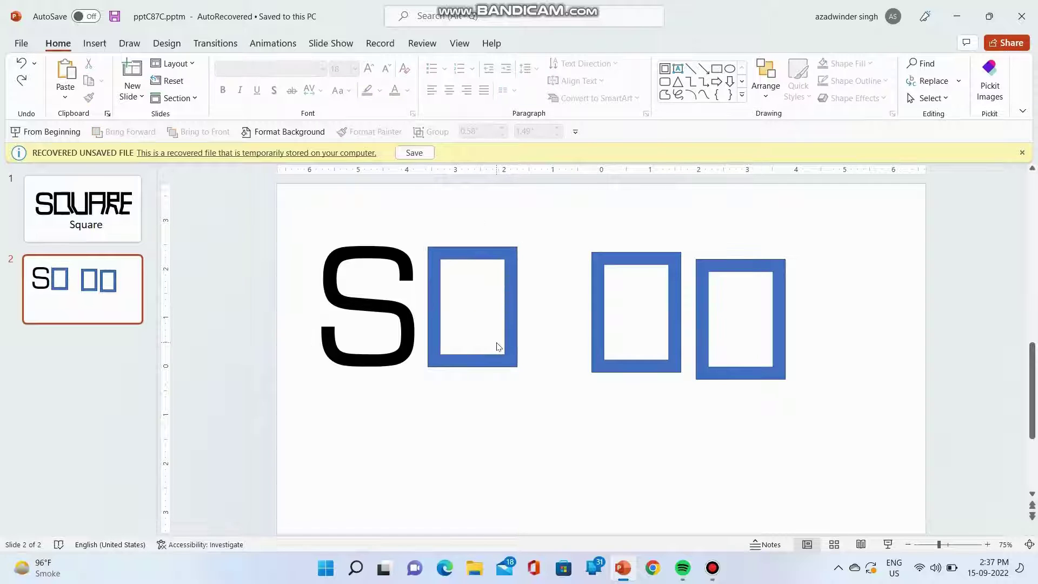
- Restore the rectangle, extend its upper edge slightly, and fragment it together with the frame beside the S
{"action": "key", "text": "ctrl+y"}
{"action": "left_click_drag", "start_coordinate": [508, 326], "coordinate": [498, 310]}
{"action": "left_click", "coordinate": [499, 365], "text": "shift"}
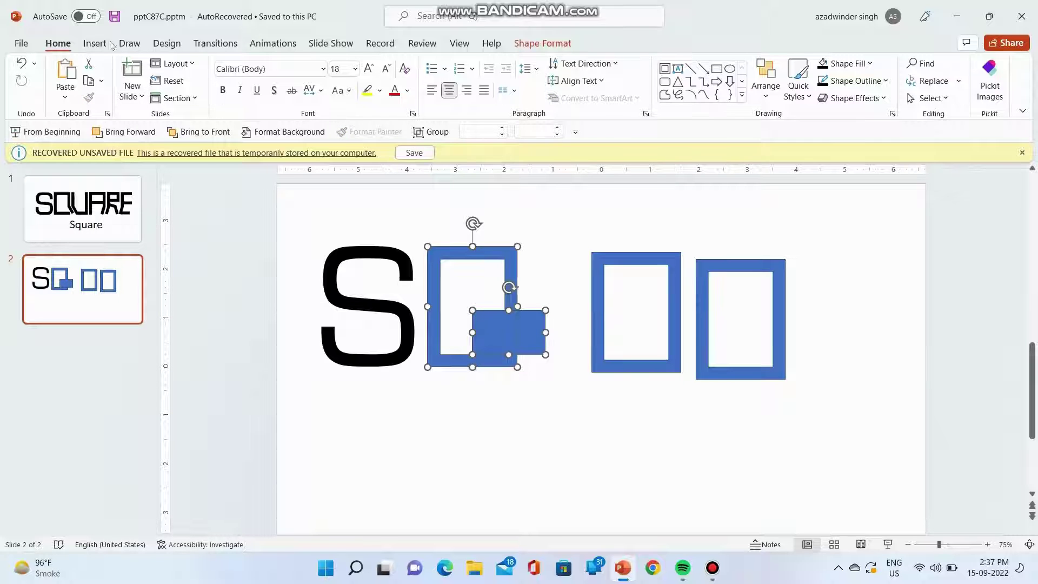
{"action": "left_click", "coordinate": [541, 43]}
{"action": "left_click", "coordinate": [145, 98]}
{"action": "left_click", "coordinate": [143, 153]}
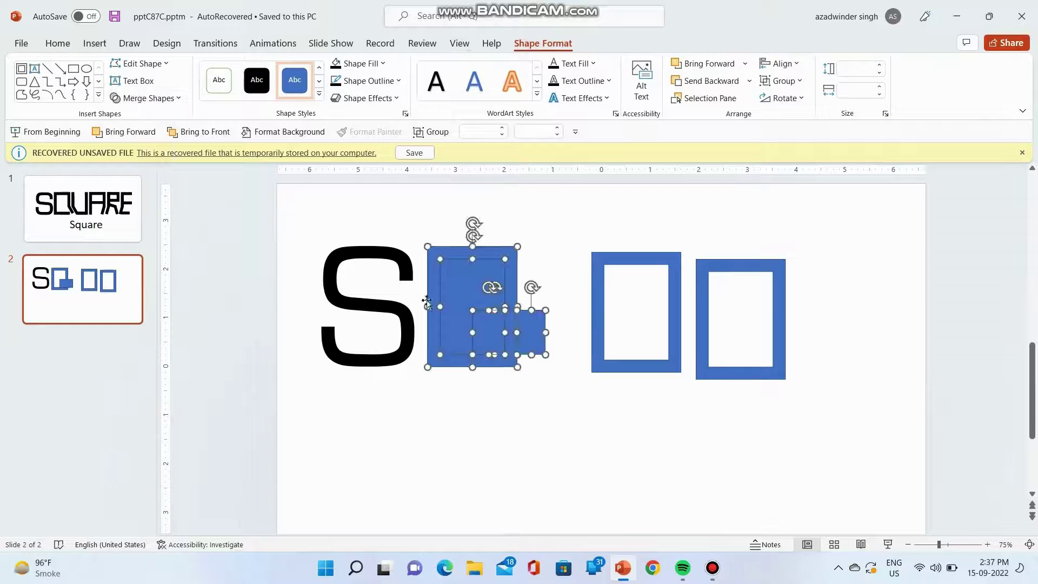
- Delete the fragments filling the frame's opening and its lower right side, leaving a gap there
{"action": "left_click", "coordinate": [462, 389]}
{"action": "left_click", "coordinate": [462, 336]}
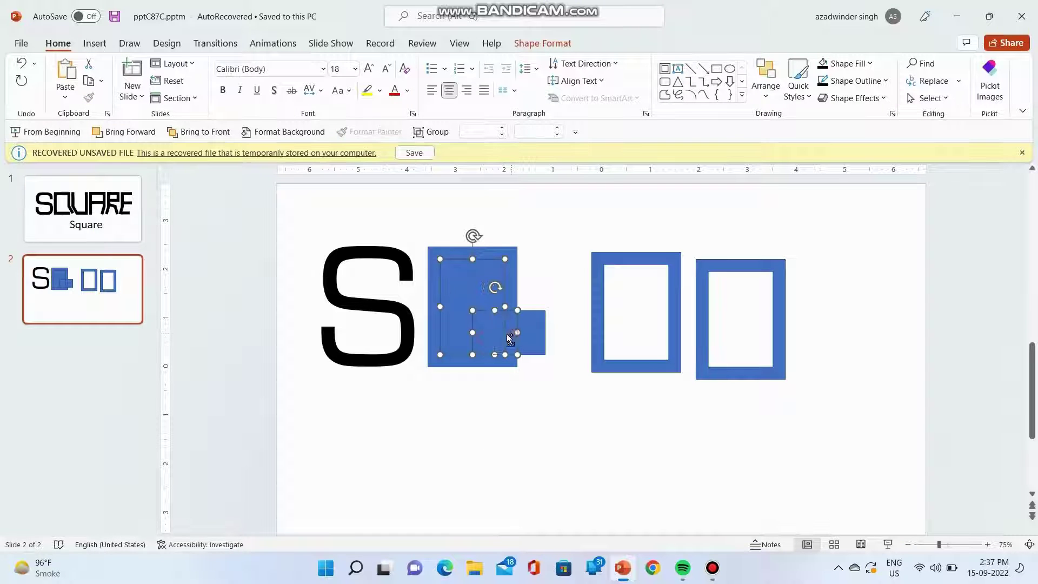
{"action": "left_click", "coordinate": [508, 337], "text": "shift"}
{"action": "left_click", "coordinate": [530, 341], "text": "shift"}
{"action": "key", "text": "Delete"}
- Draw a narrow rectangle about 1.92" high over the frame's right side and match its width to the stroke, about 0.25"
{"action": "left_click", "coordinate": [716, 69]}
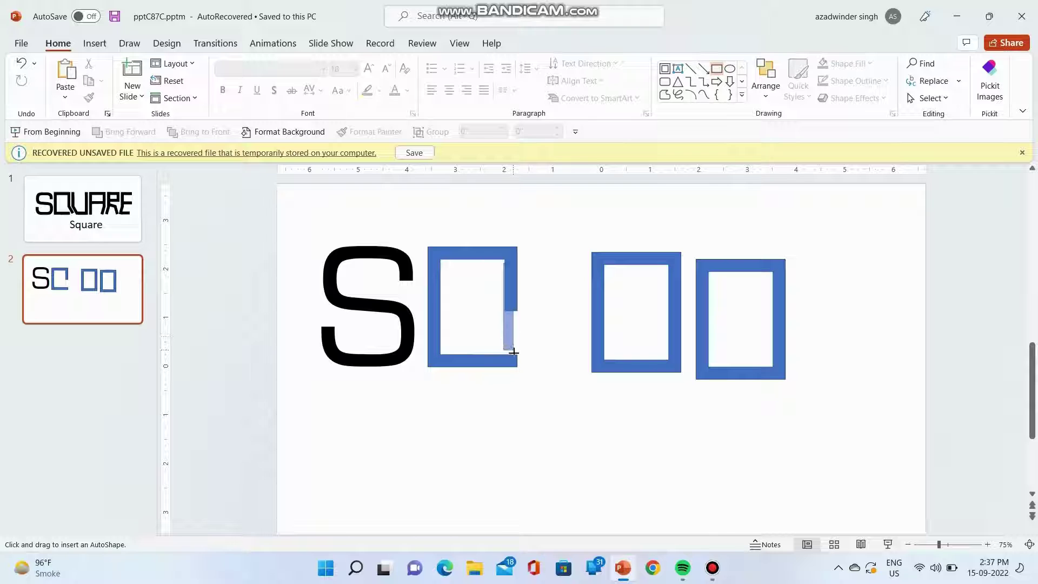
{"action": "left_click_drag", "start_coordinate": [516, 352], "coordinate": [517, 351]}
{"action": "scroll", "coordinate": [521, 343], "scroll_direction": "up", "scroll_amount": 5}
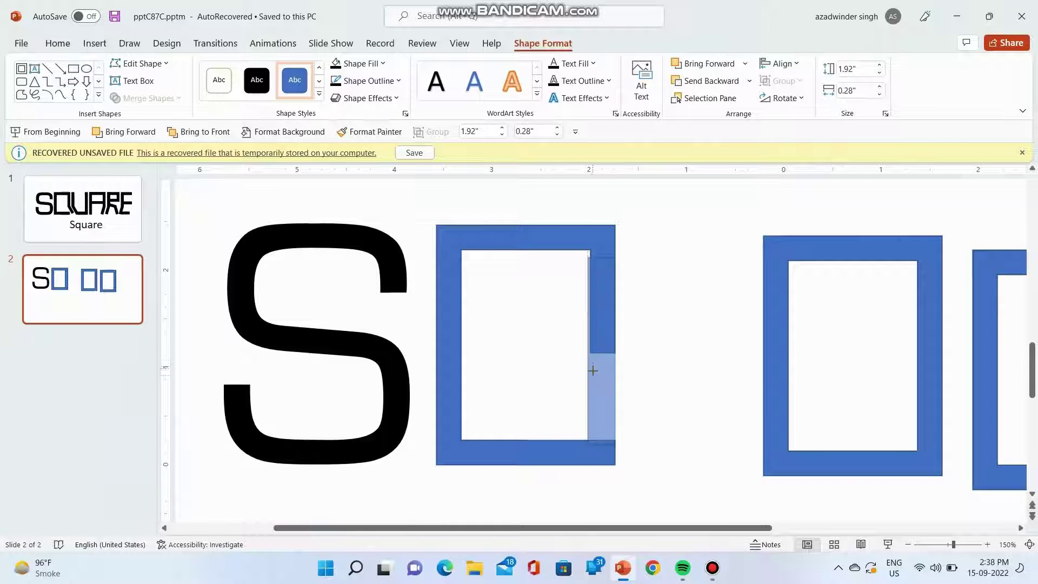
{"action": "left_click_drag", "start_coordinate": [592, 371], "coordinate": [593, 380]}
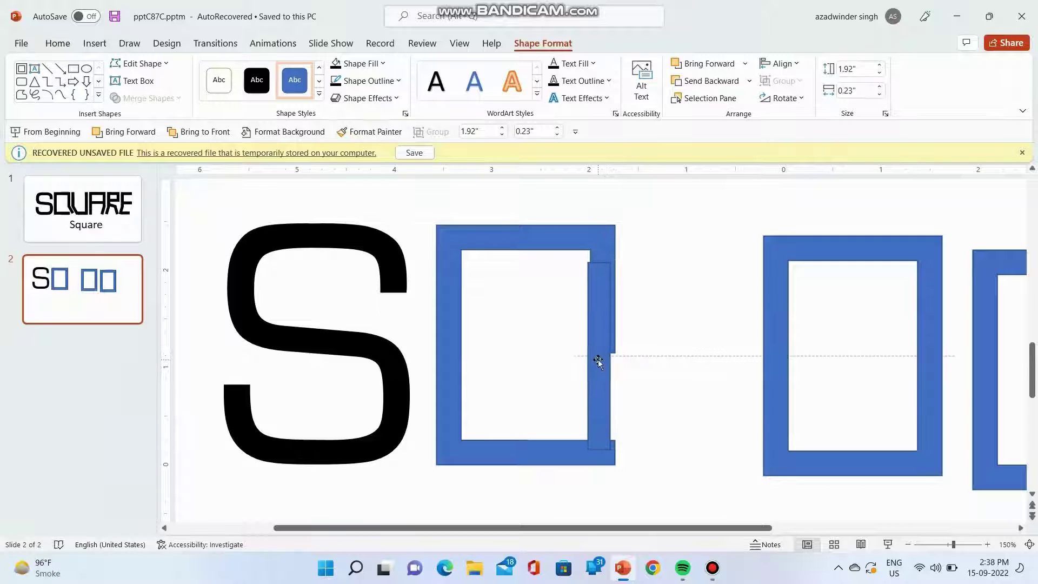
{"action": "scroll", "coordinate": [605, 360], "scroll_direction": "up", "scroll_amount": 5}
{"action": "left_click_drag", "start_coordinate": [599, 352], "coordinate": [644, 350]}
{"action": "scroll", "coordinate": [673, 360], "scroll_direction": "down", "scroll_amount": 5}
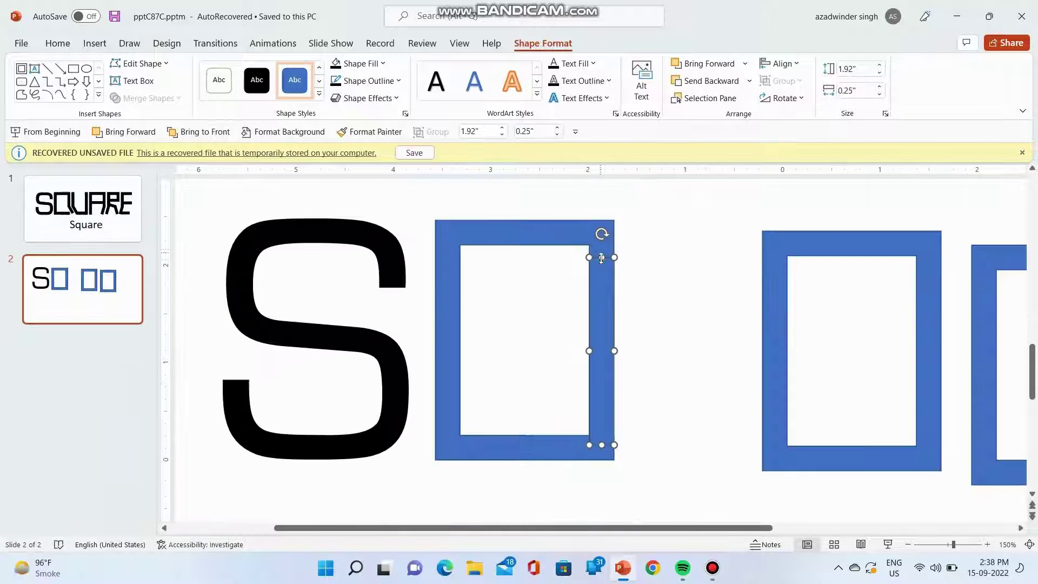
- Shorten the narrow bar to about 1.05", tilt it outward, and join it to the frame's cut end as the Q's tail
{"action": "left_click_drag", "start_coordinate": [601, 319], "coordinate": [615, 371]}
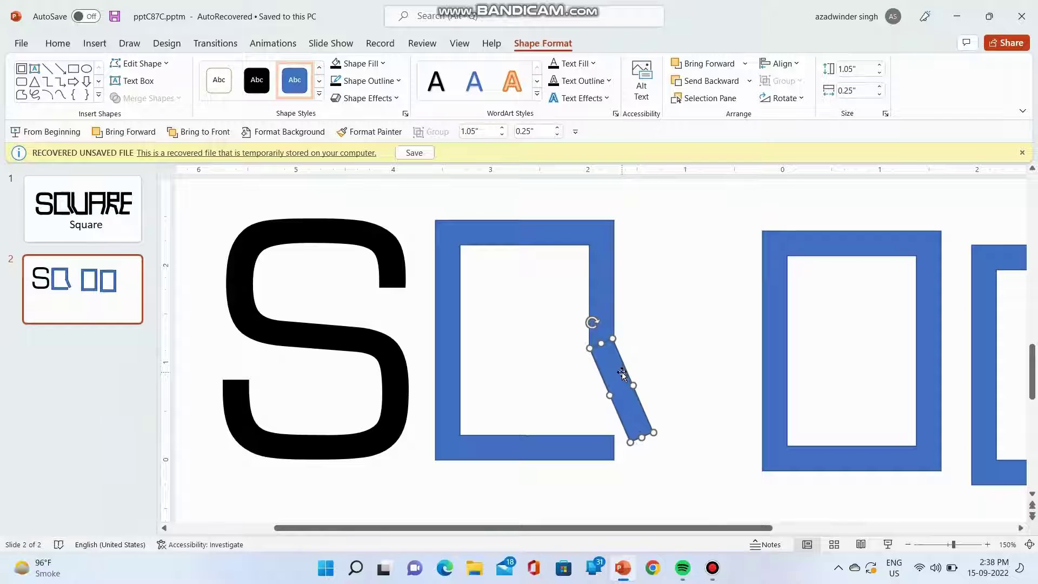
{"action": "left_click_drag", "start_coordinate": [592, 322], "coordinate": [595, 321]}
{"action": "key", "text": "Left"}
{"action": "key", "text": "Down"}
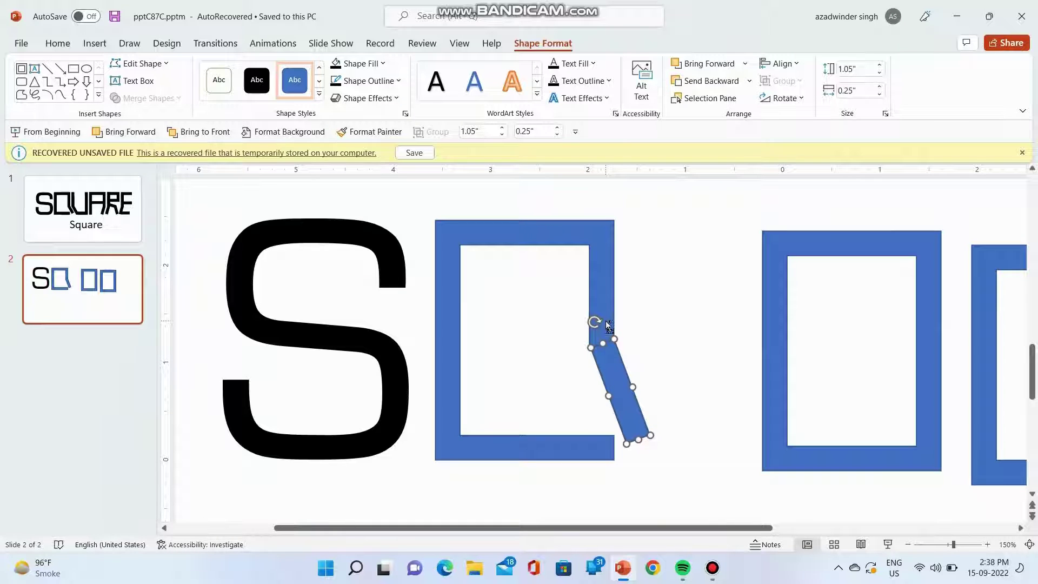
- Apply the black fill style to the cut frame and its slanted tail
{"action": "left_click", "coordinate": [597, 319], "text": "shift"}
{"action": "left_click", "coordinate": [256, 80]}
{"action": "left_click", "coordinate": [670, 287]}
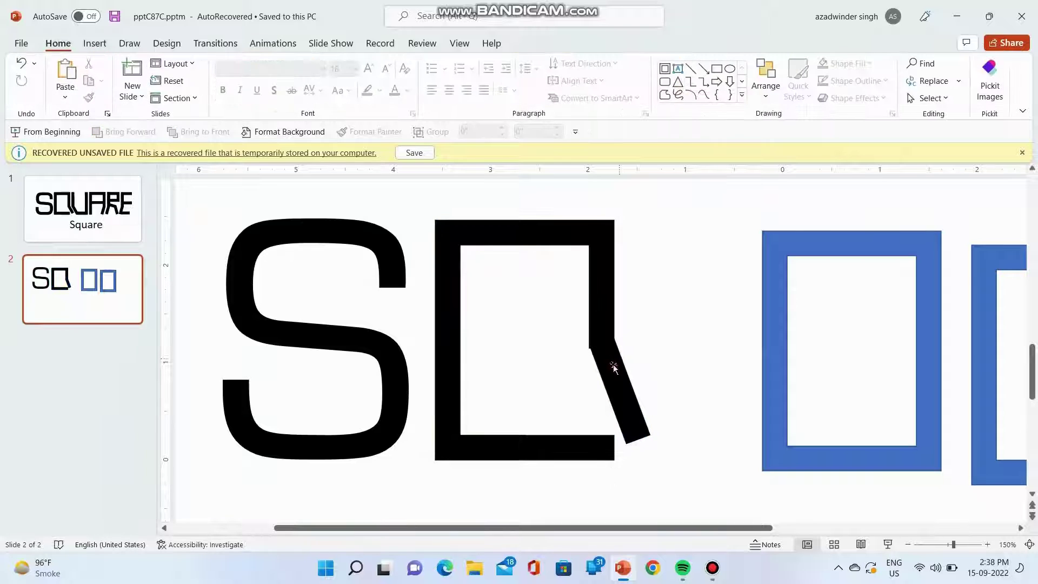
- Nudge the Q's slanted tail slightly left to align it with the frame's right stroke
{"action": "left_click", "coordinate": [613, 365]}
{"action": "key", "text": "Left"}
{"action": "left_click", "coordinate": [665, 345]}
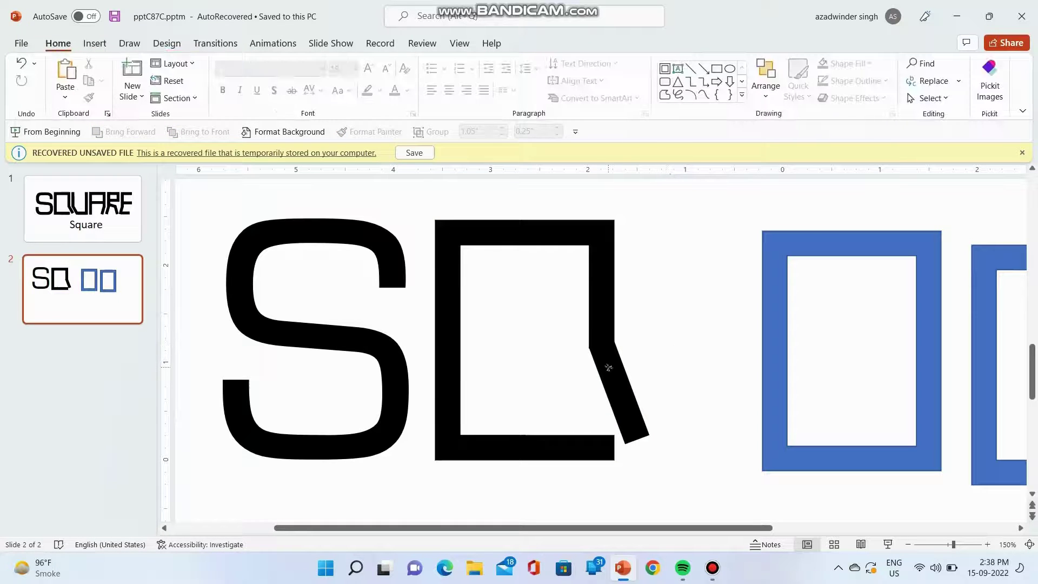
{"action": "left_click", "coordinate": [608, 368]}
{"action": "left_click", "coordinate": [649, 346]}
{"action": "scroll", "coordinate": [657, 343], "scroll_direction": "down", "scroll_amount": 8}
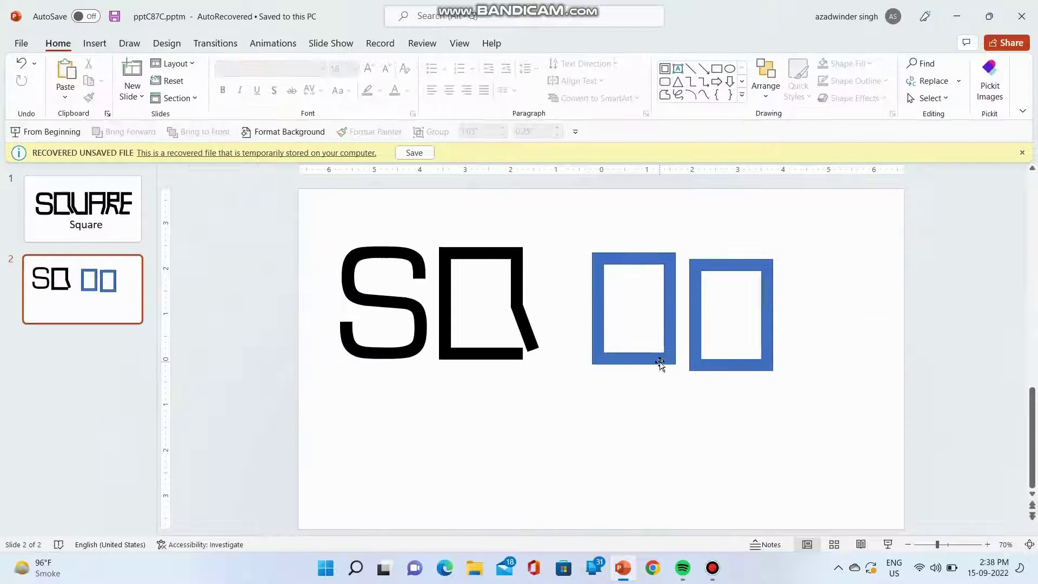
- Move the nearer blue frame slightly left toward the Q
{"action": "left_click", "coordinate": [658, 366]}
{"action": "key", "text": "Left"}
{"action": "key", "text": "Left"}
{"action": "key", "text": "Left"}
- Copy the Q's slanted tail onto the lower left side of the nearer blue frame and lengthen it to about 1.43"
{"action": "left_click", "coordinate": [527, 337]}
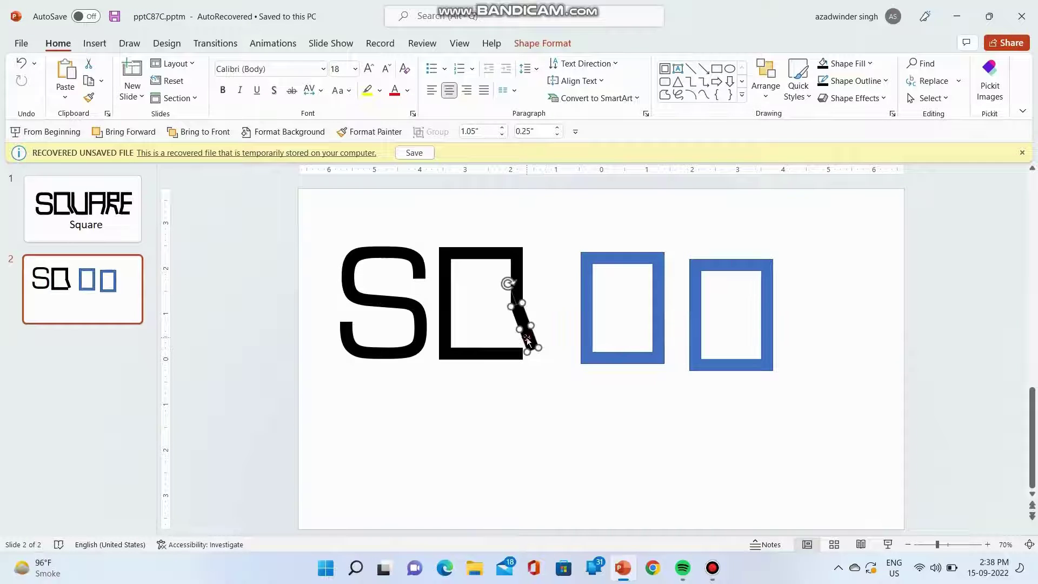
{"action": "left_click_drag", "start_coordinate": [526, 338], "coordinate": [596, 312]}
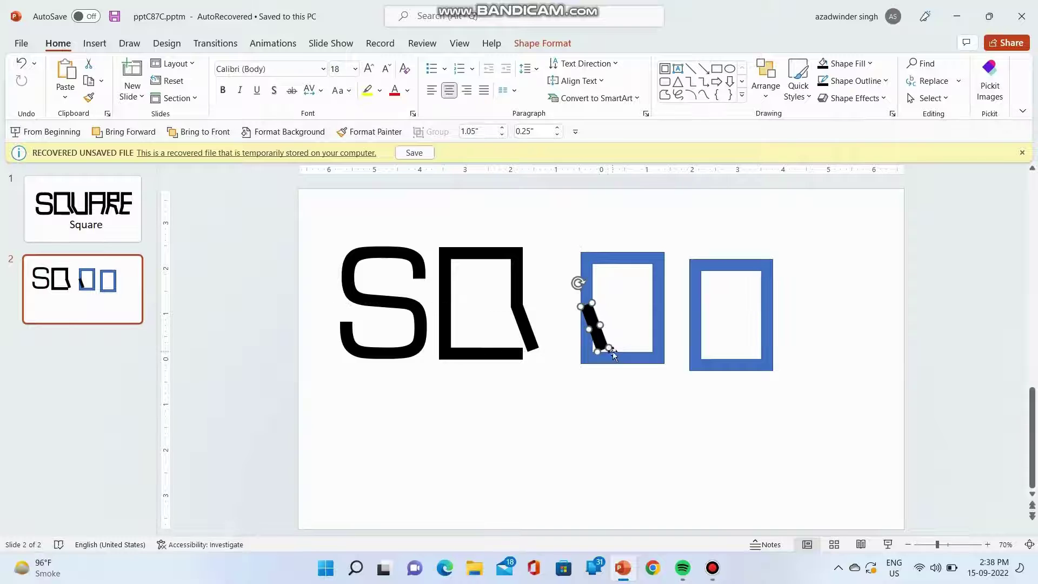
{"action": "scroll", "coordinate": [596, 326], "scroll_direction": "up", "scroll_amount": 10}
{"action": "scroll", "coordinate": [608, 352], "scroll_direction": "up", "scroll_amount": 10}
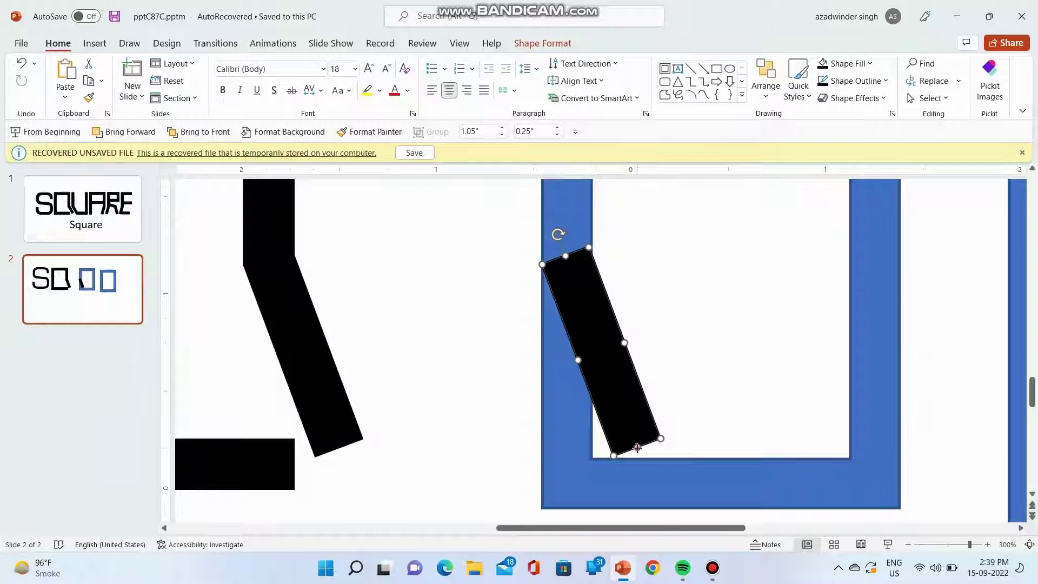
{"action": "left_click_drag", "start_coordinate": [636, 448], "coordinate": [649, 484]}
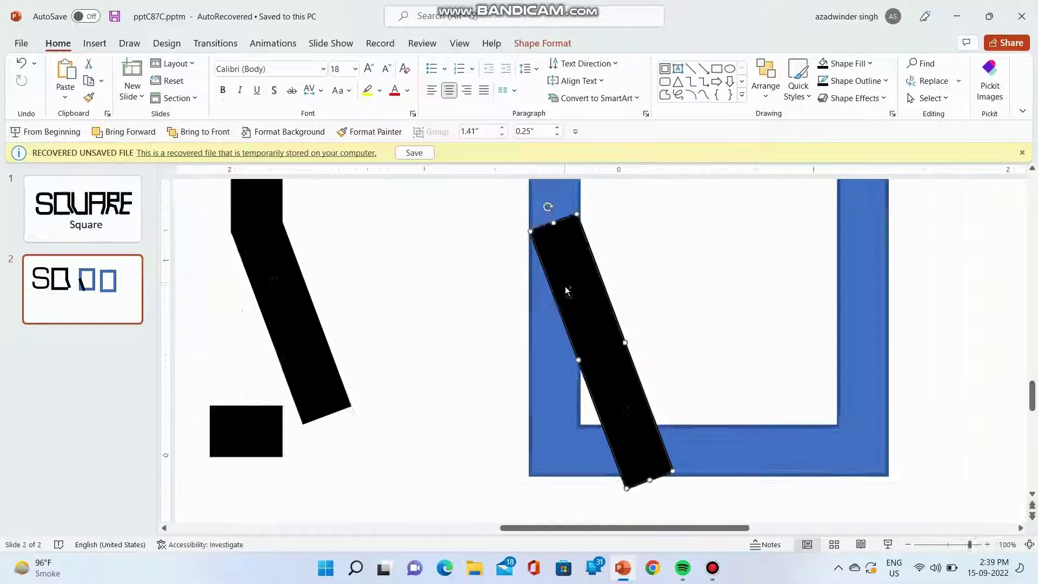
{"action": "scroll", "coordinate": [566, 291], "scroll_direction": "down", "scroll_amount": 5}
{"action": "left_click_drag", "start_coordinate": [567, 263], "coordinate": [573, 288]}
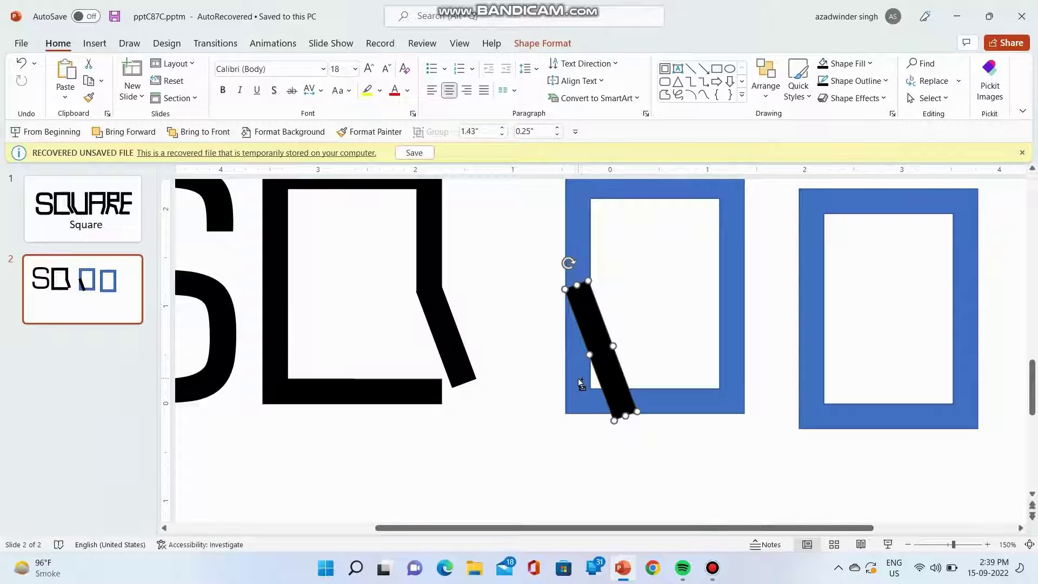
- Draw a rectangle about 0.62" high and 1.31" wide over the nearer blue frame's top edge, fitted between its side strokes
{"action": "left_click", "coordinate": [756, 353]}
{"action": "scroll", "coordinate": [755, 353], "scroll_direction": "up", "scroll_amount": 2}
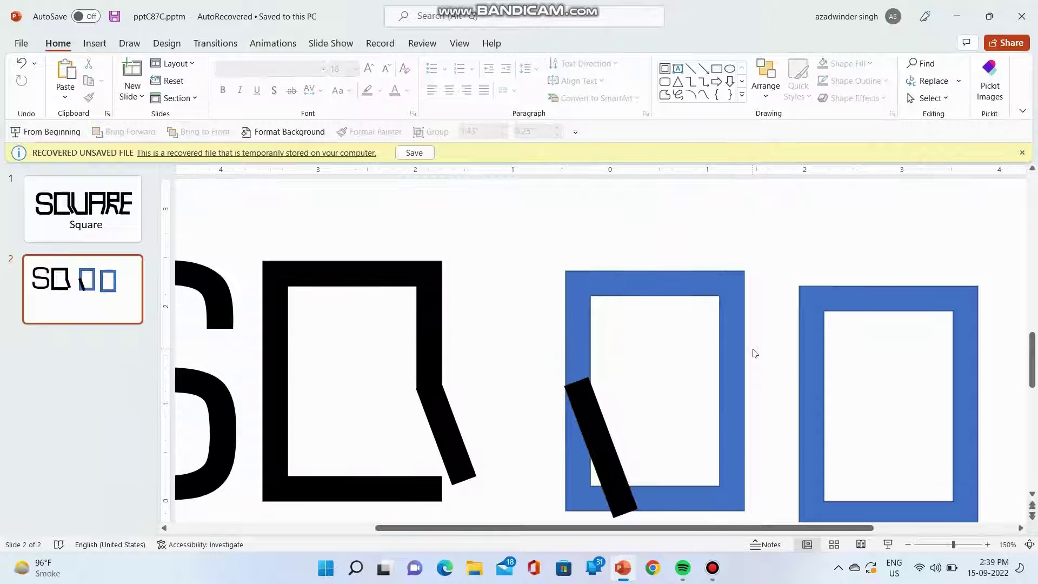
{"action": "left_click", "coordinate": [717, 69]}
{"action": "left_click_drag", "start_coordinate": [584, 262], "coordinate": [719, 321]}
{"action": "left_click_drag", "start_coordinate": [591, 291], "coordinate": [590, 320]}
{"action": "scroll", "coordinate": [628, 336], "scroll_direction": "up", "scroll_amount": 5}
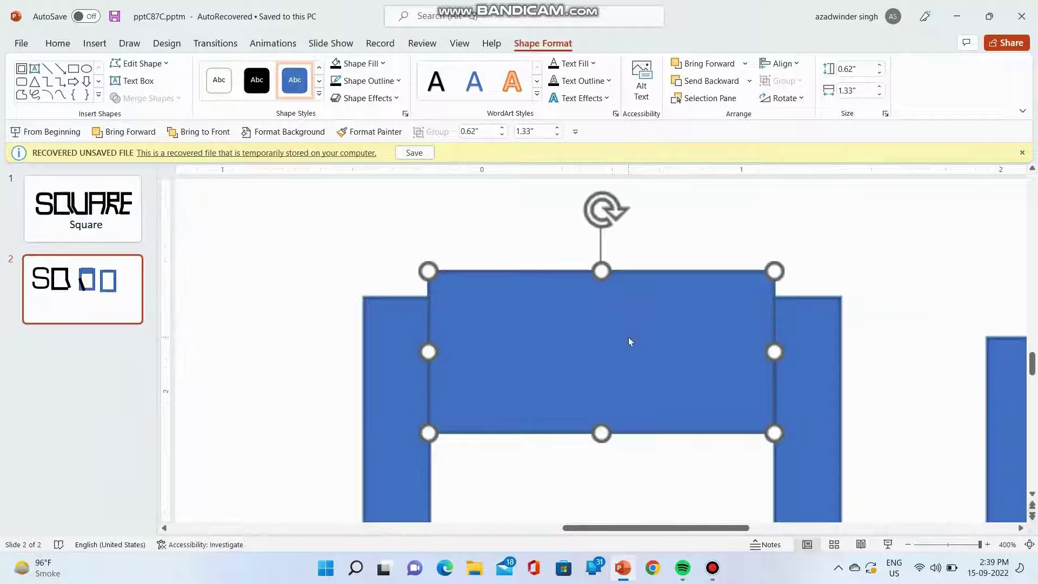
{"action": "left_click_drag", "start_coordinate": [428, 351], "coordinate": [432, 351]}
{"action": "left_click_drag", "start_coordinate": [774, 351], "coordinate": [772, 351]}
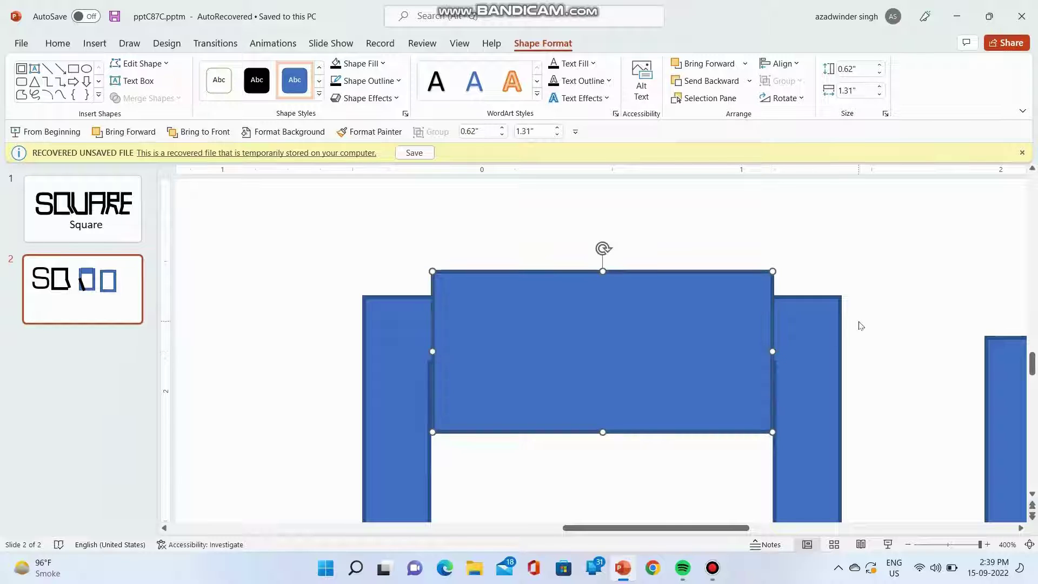
- Fragment the nearer blue frame together with the rectangle over its top edge and the slanted bar on its lower left side
{"action": "scroll", "coordinate": [798, 334], "scroll_direction": "down", "scroll_amount": 5}
{"action": "left_click", "coordinate": [557, 462], "text": "shift"}
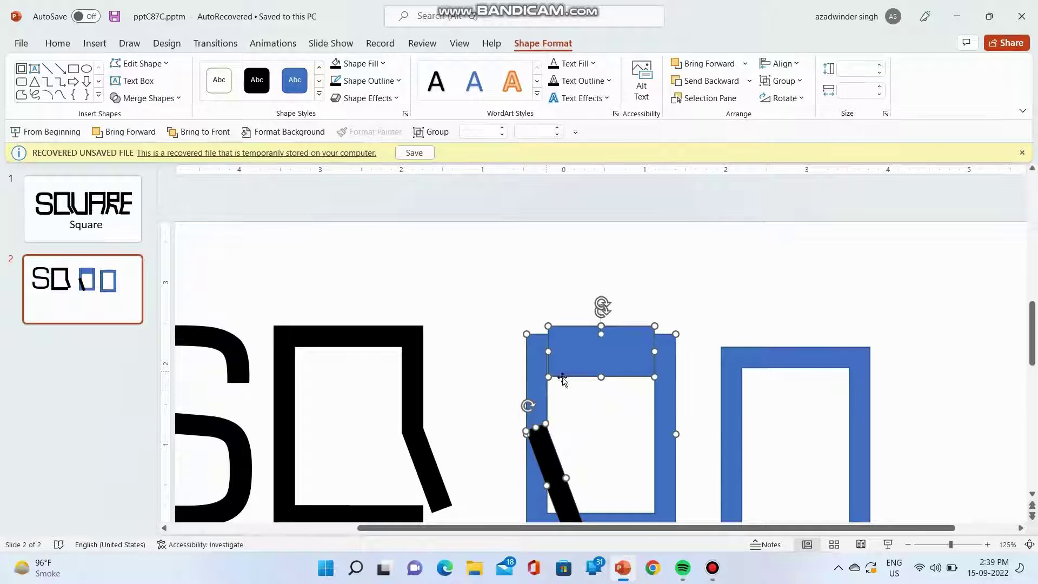
{"action": "left_click", "coordinate": [145, 98]}
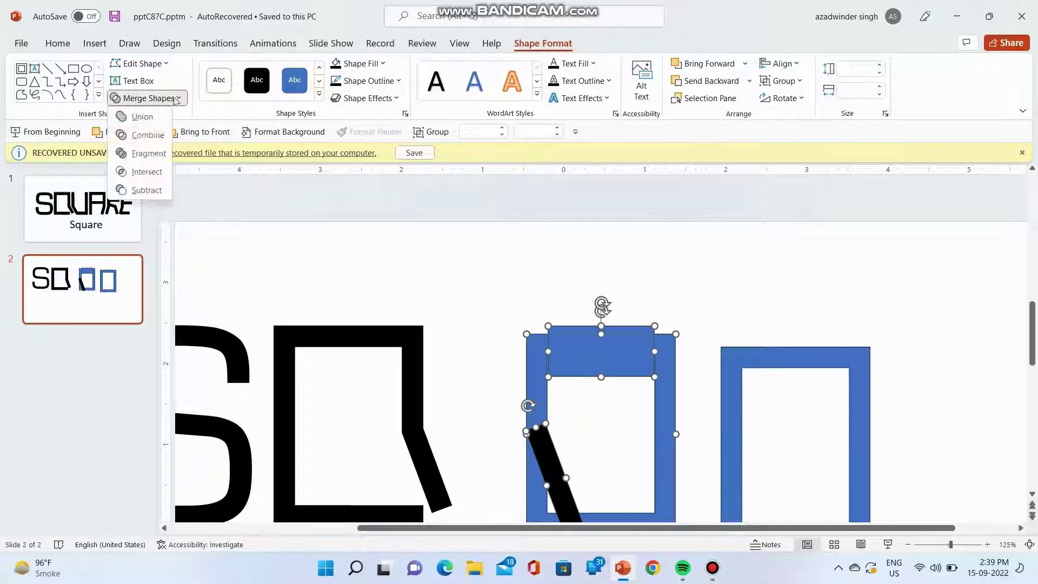
{"action": "left_click", "coordinate": [151, 115]}
- Delete the fragments across the top of the nearer blue frame to open the upper side of the U
{"action": "left_click", "coordinate": [602, 274]}
{"action": "scroll", "coordinate": [583, 325], "scroll_direction": "down", "scroll_amount": 5}
{"action": "key", "text": "ctrl+z"}
{"action": "key", "text": "ctrl+z"}
{"action": "key", "text": "ctrl+z"}
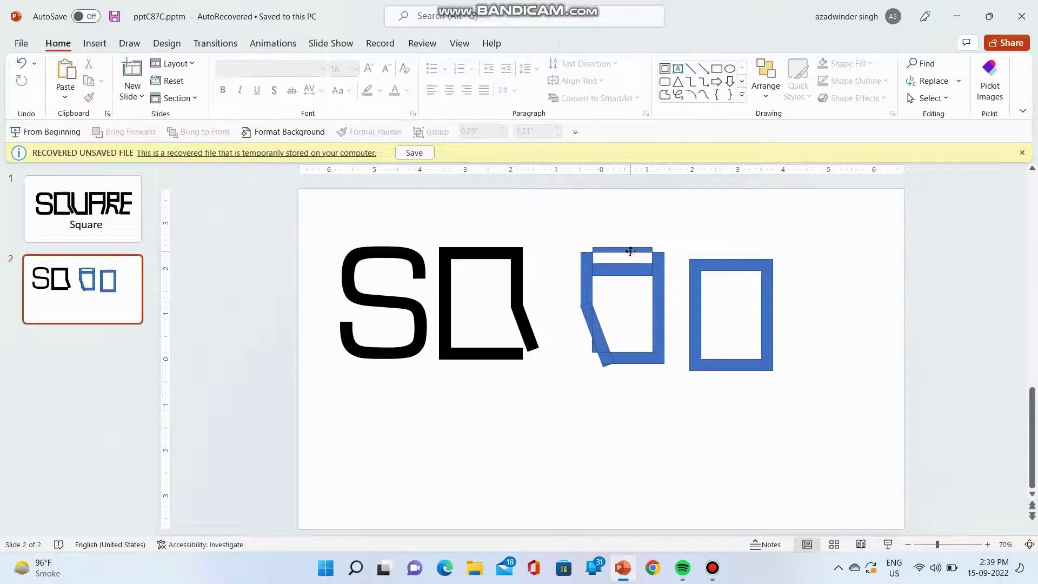
{"action": "key", "text": "ctrl+z"}
- Delete the leftover corner and tip fragments around the U's slanted lower left stroke
{"action": "scroll", "coordinate": [594, 352], "scroll_direction": "up", "scroll_amount": 5, "text": "ctrl"}
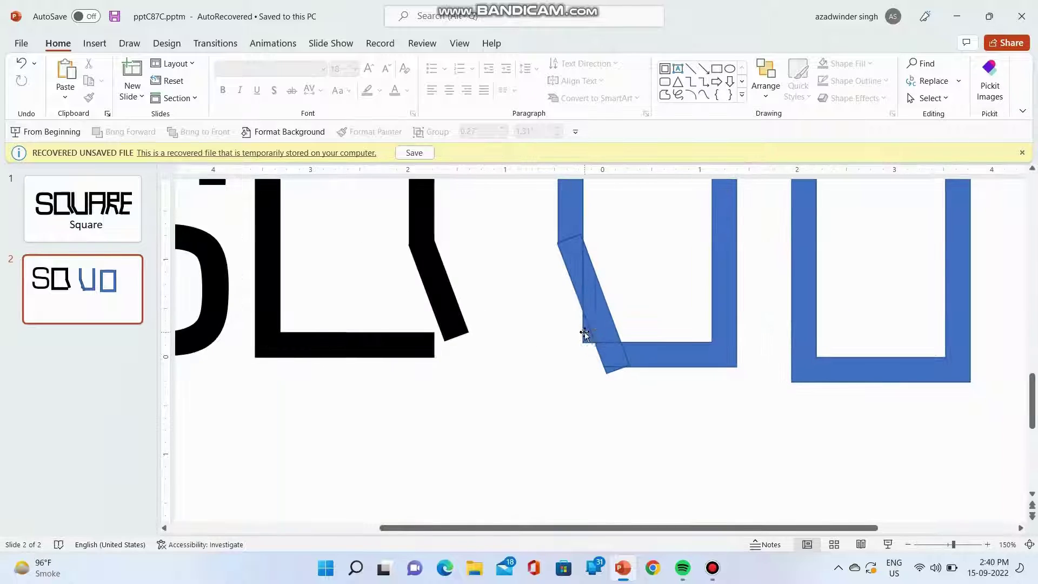
{"action": "left_click", "coordinate": [589, 325]}
{"action": "left_click", "coordinate": [607, 371]}
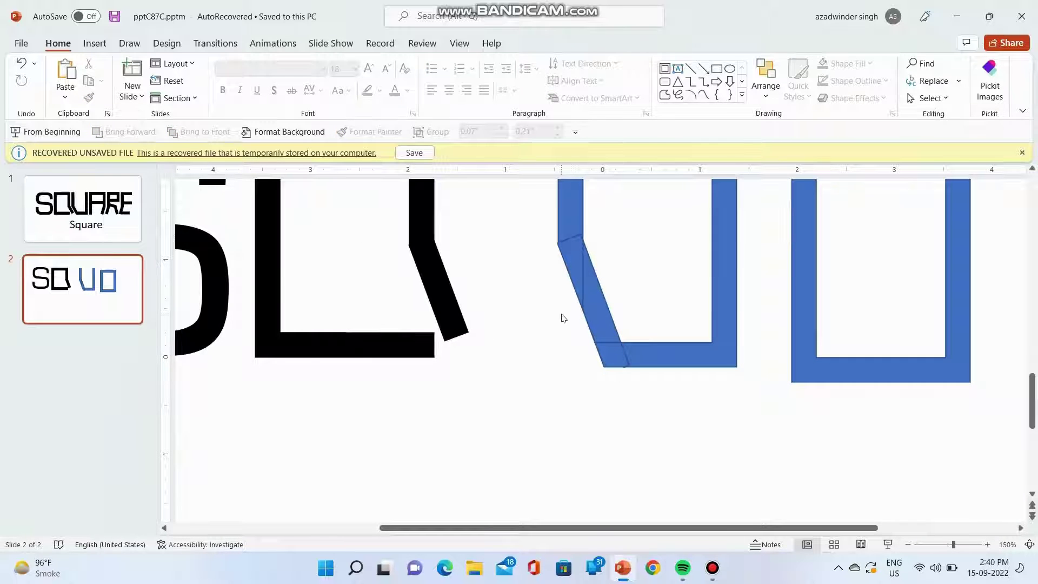
- Move all the blue U pieces left until they sit beside the Q's slanted tail and group them
{"action": "scroll", "coordinate": [561, 318], "scroll_direction": "down", "scroll_amount": 7, "text": "ctrl"}
{"action": "left_click_drag", "start_coordinate": [565, 252], "coordinate": [677, 402]}
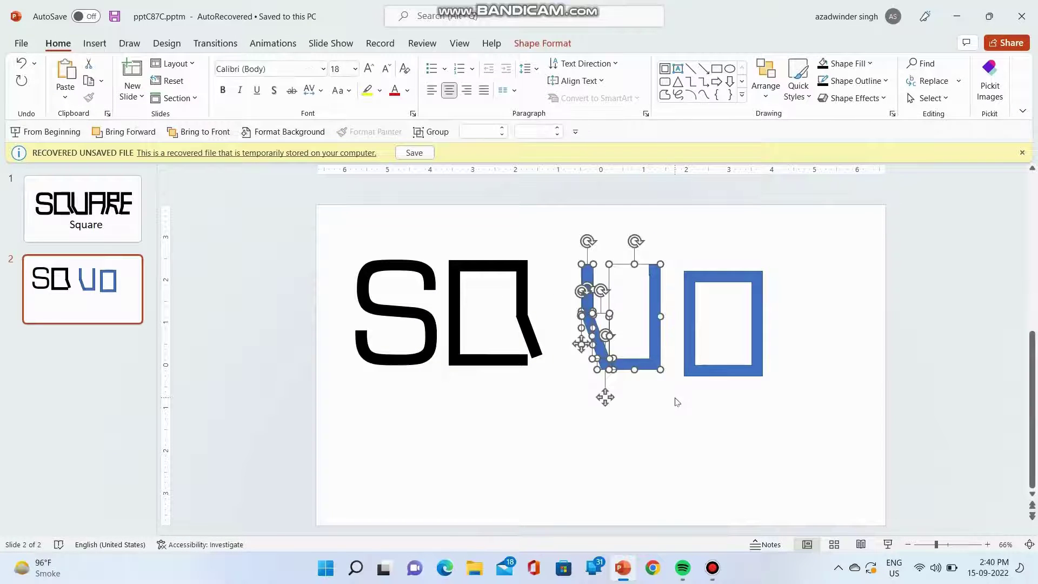
{"action": "key", "text": "Left"}
{"action": "key", "text": "Left"}
{"action": "key", "text": "Left"}
{"action": "key", "text": "Left"}
{"action": "key", "text": "Left"}
{"action": "key", "text": "Left"}
{"action": "key", "text": "Left"}
{"action": "key", "text": "Left"}
{"action": "key", "text": "Left"}
{"action": "key", "text": "Left"}
{"action": "key", "text": "Left"}
{"action": "key", "text": "Left"}
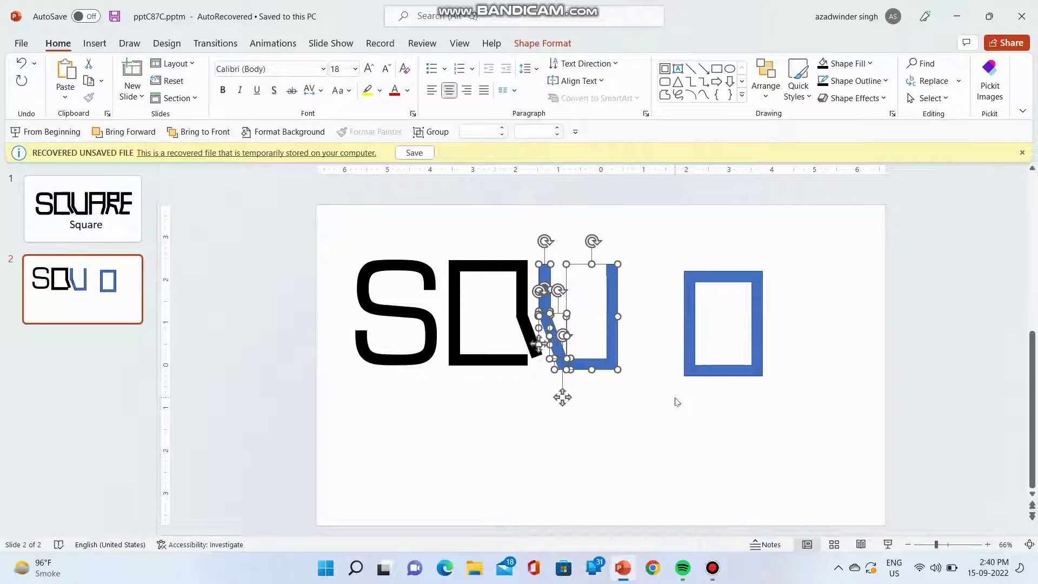
{"action": "key", "text": "ctrl+g"}
- Apply the solid black shape style to the grouped U and shift it slightly up-left, level with the Q
{"action": "left_click", "coordinate": [543, 43]}
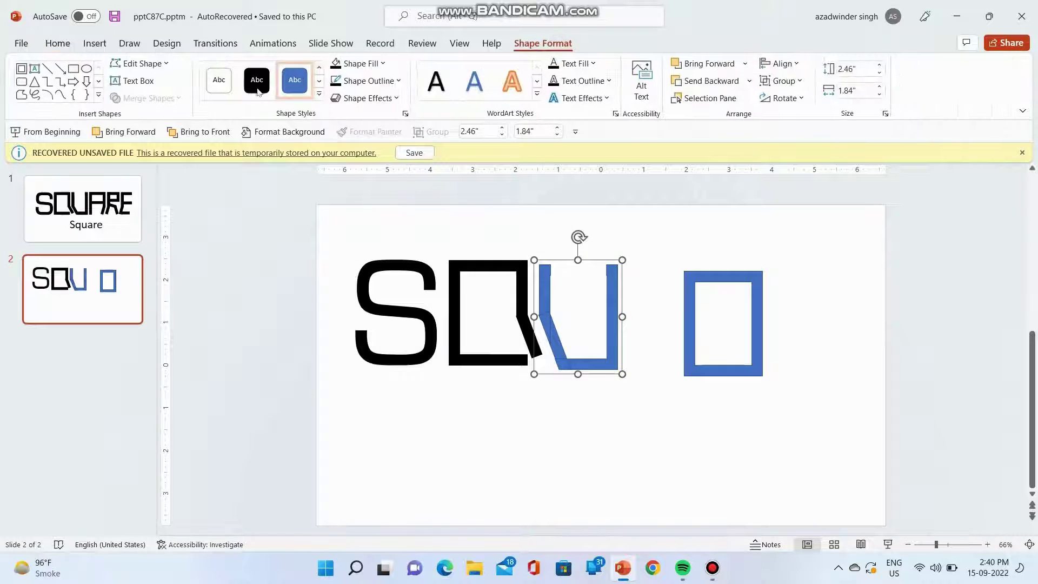
{"action": "left_click", "coordinate": [257, 80]}
{"action": "left_click", "coordinate": [667, 312]}
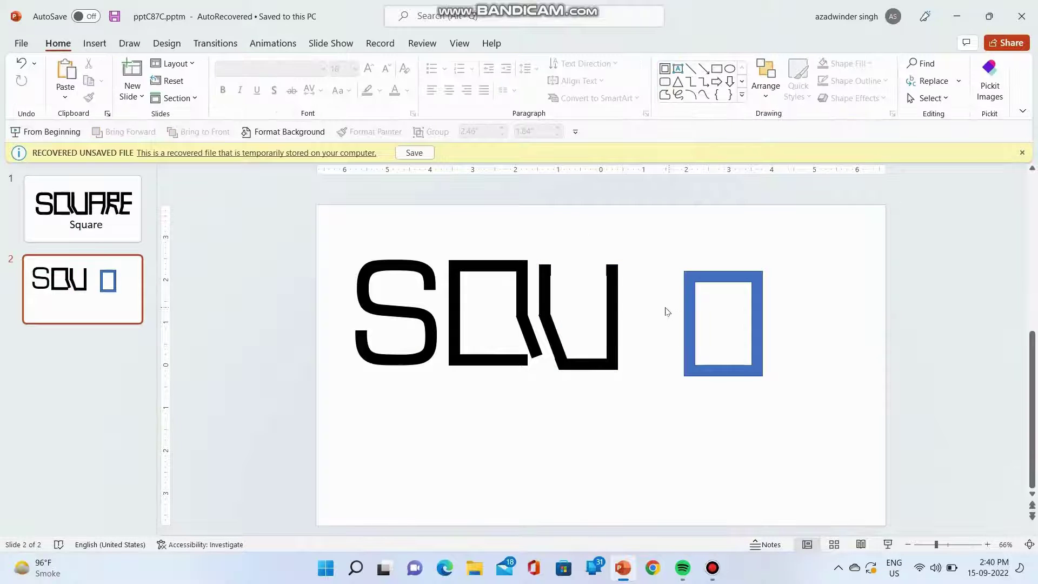
{"action": "left_click", "coordinate": [583, 361]}
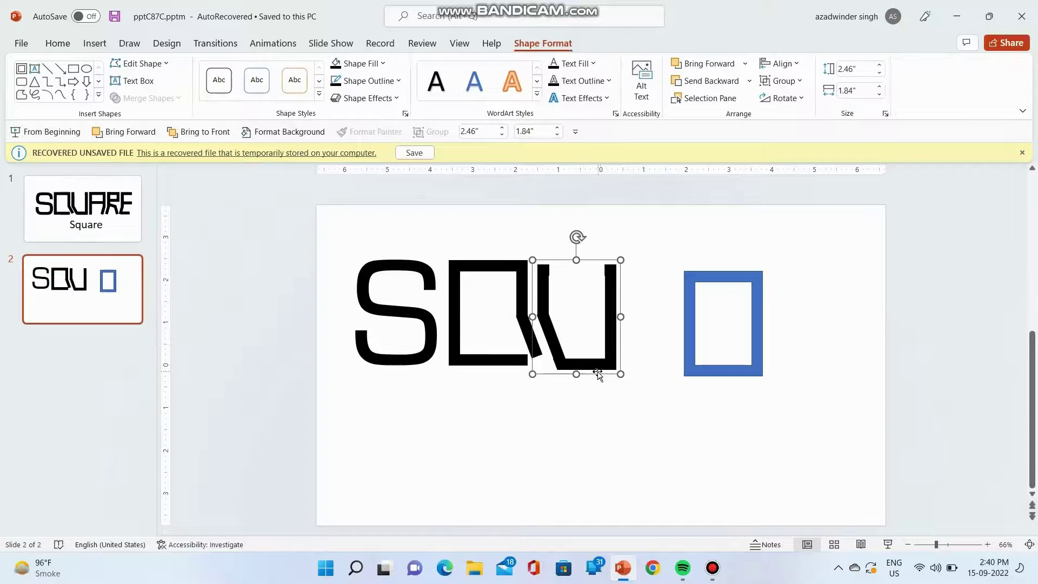
{"action": "left_click_drag", "start_coordinate": [592, 372], "coordinate": [584, 373]}
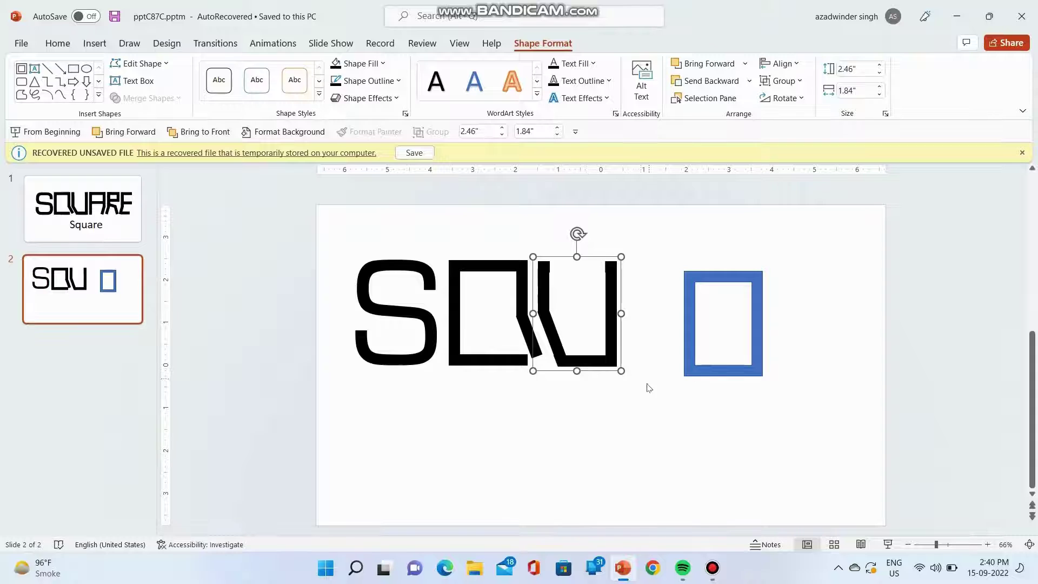
{"action": "left_click", "coordinate": [643, 397]}
{"action": "left_click", "coordinate": [613, 357]}
- Move the remaining blue frame left toward the U and up, level with the other letters
{"action": "left_click", "coordinate": [684, 357]}
{"action": "left_click_drag", "start_coordinate": [684, 357], "coordinate": [660, 349]}
{"action": "left_click", "coordinate": [825, 312]}
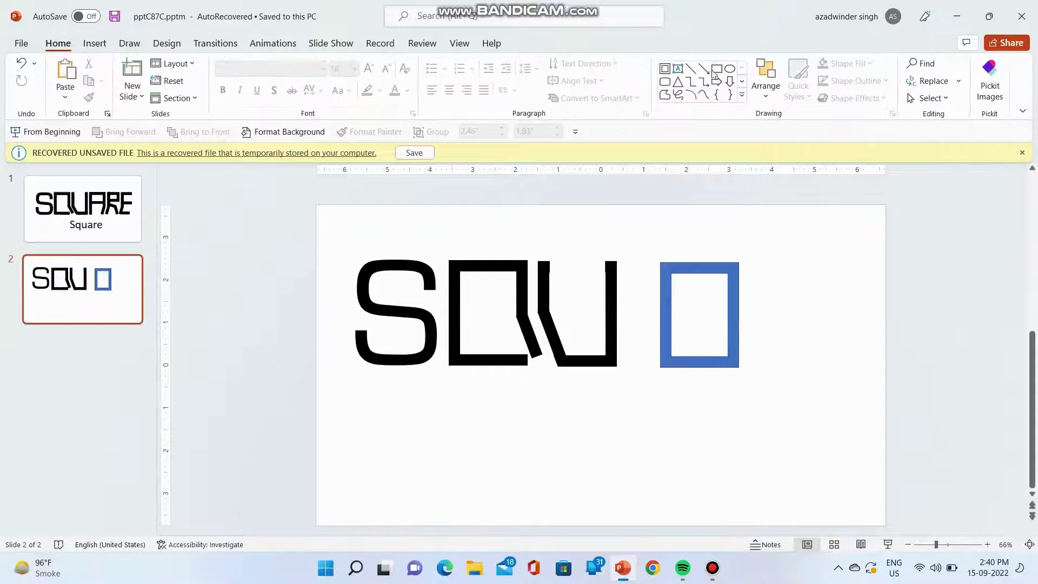
- Draw a rectangle about 0.98" high and 1.33" wide over the blue frame's bottom edge, fitted between its side strokes
{"action": "left_click", "coordinate": [717, 67]}
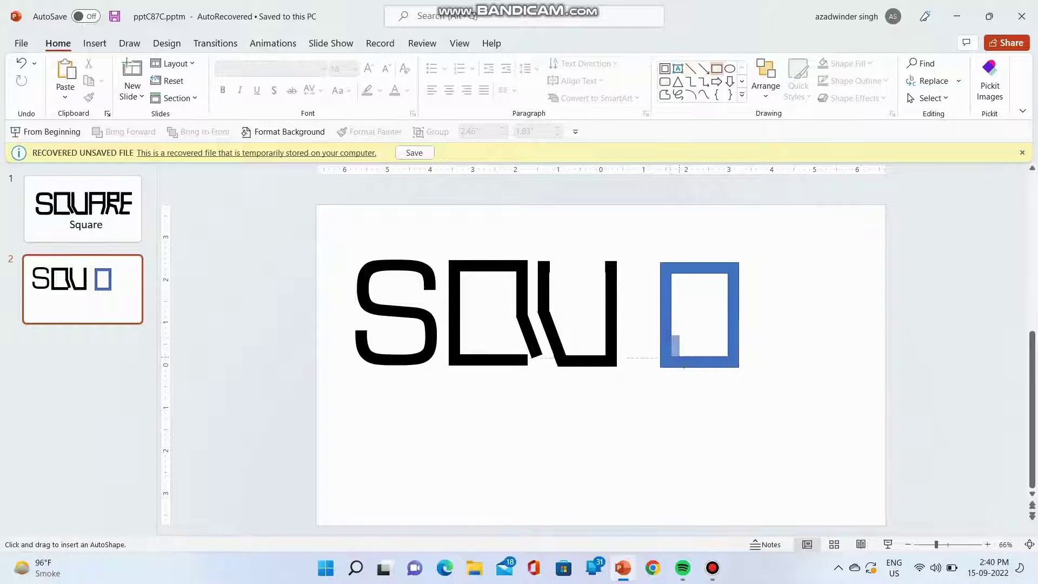
{"action": "left_click_drag", "start_coordinate": [679, 357], "coordinate": [735, 376]}
{"action": "left_click", "coordinate": [127, 235]}
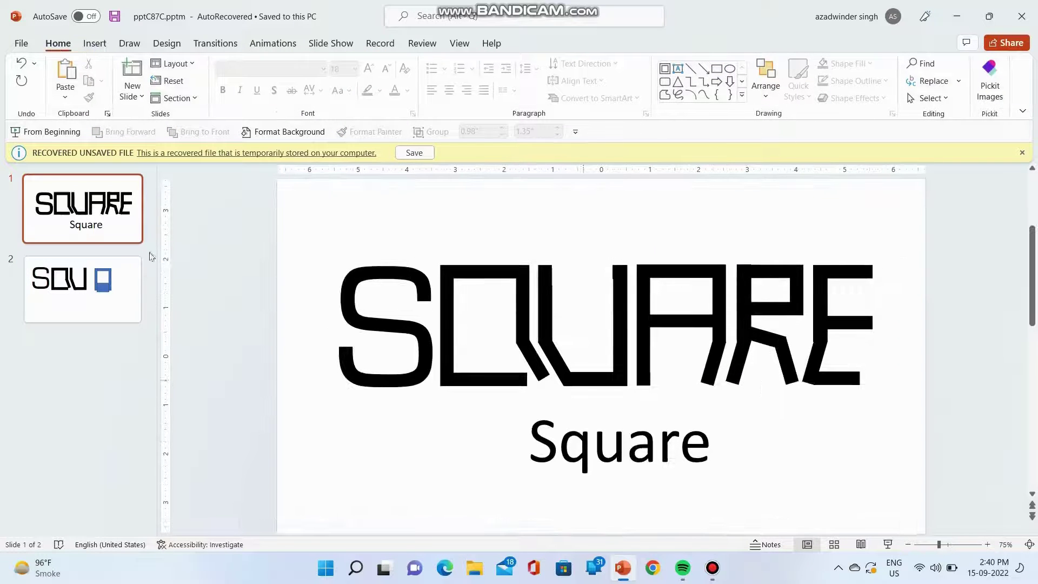
{"action": "left_click", "coordinate": [136, 263]}
{"action": "left_click", "coordinate": [708, 368]}
{"action": "scroll", "coordinate": [707, 368], "scroll_direction": "up", "scroll_amount": 6}
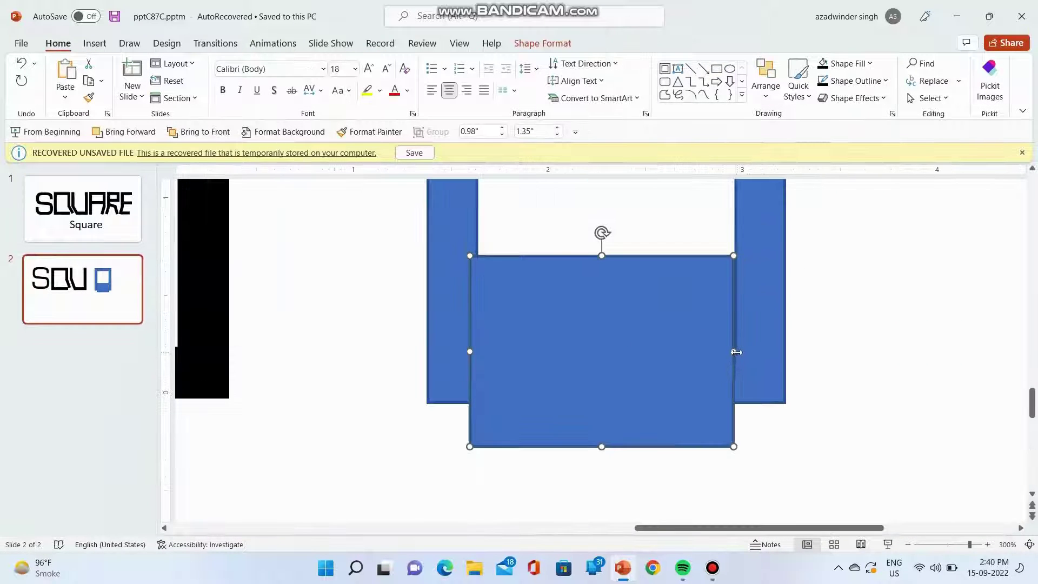
{"action": "left_click_drag", "start_coordinate": [736, 352], "coordinate": [738, 352]}
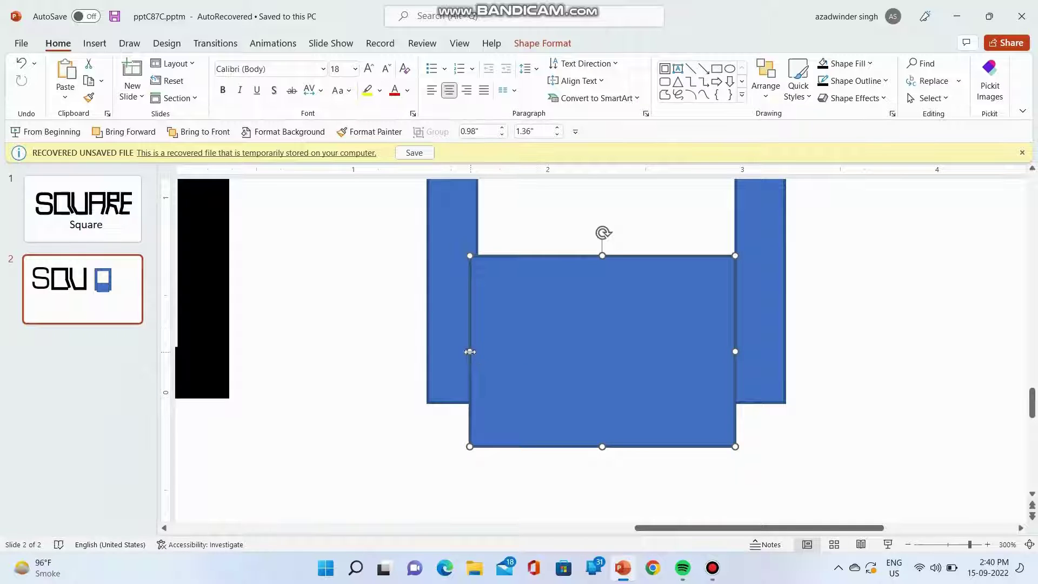
{"action": "left_click_drag", "start_coordinate": [470, 351], "coordinate": [477, 352]}
{"action": "scroll", "coordinate": [684, 350], "scroll_direction": "down", "scroll_amount": 6}
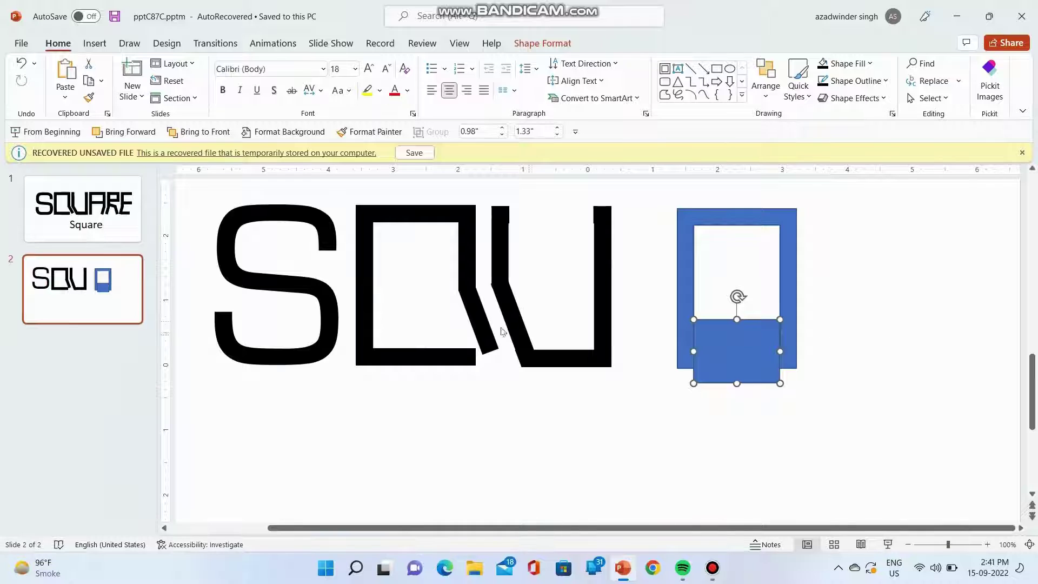
- Duplicate the Q's slanted tail together with the blue rectangle and move both copies right, past the U
{"action": "left_click", "coordinate": [501, 331], "text": "shift"}
{"action": "left_click", "coordinate": [501, 331], "text": "shift"}
{"action": "left_click", "coordinate": [480, 316], "text": "shift"}
{"action": "key", "text": "ctrl+d"}
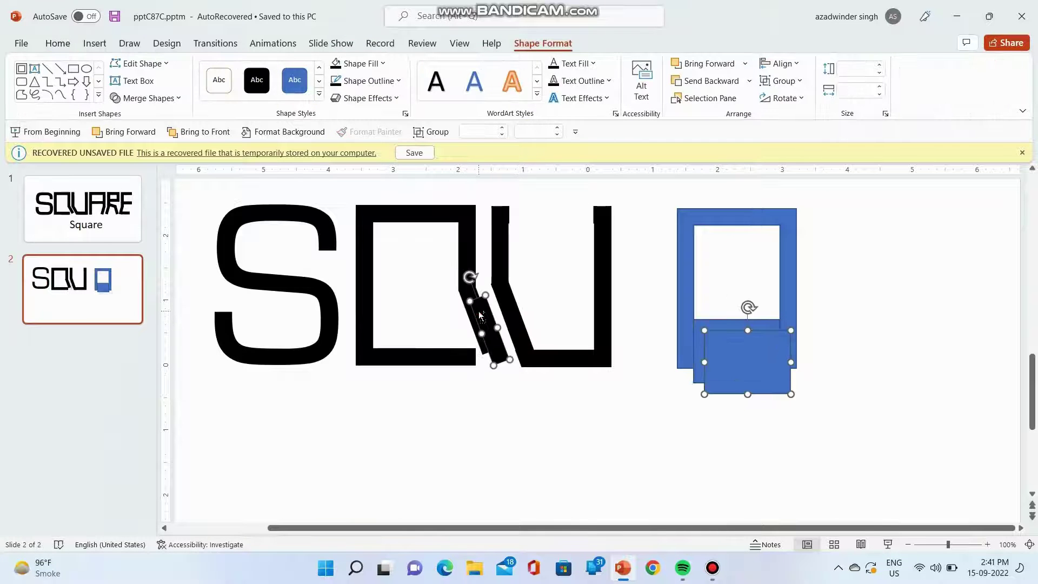
{"action": "key", "text": "Right"}
{"action": "key", "text": "Right"}
{"action": "key", "text": "Right"}
{"action": "key", "text": "Right"}
{"action": "key", "text": "Right"}
{"action": "key", "text": "Right"}
{"action": "key", "text": "Right"}
{"action": "key", "text": "Right"}
{"action": "key", "text": "Right"}
{"action": "key", "text": "Right"}
{"action": "key", "text": "Right"}
{"action": "key", "text": "Right"}
{"action": "key", "text": "Right"}
{"action": "key", "text": "Right"}
{"action": "key", "text": "Right"}
{"action": "key", "text": "Right"}
{"action": "key", "text": "Right"}
{"action": "key", "text": "Right"}
{"action": "key", "text": "Right"}
{"action": "key", "text": "Right"}
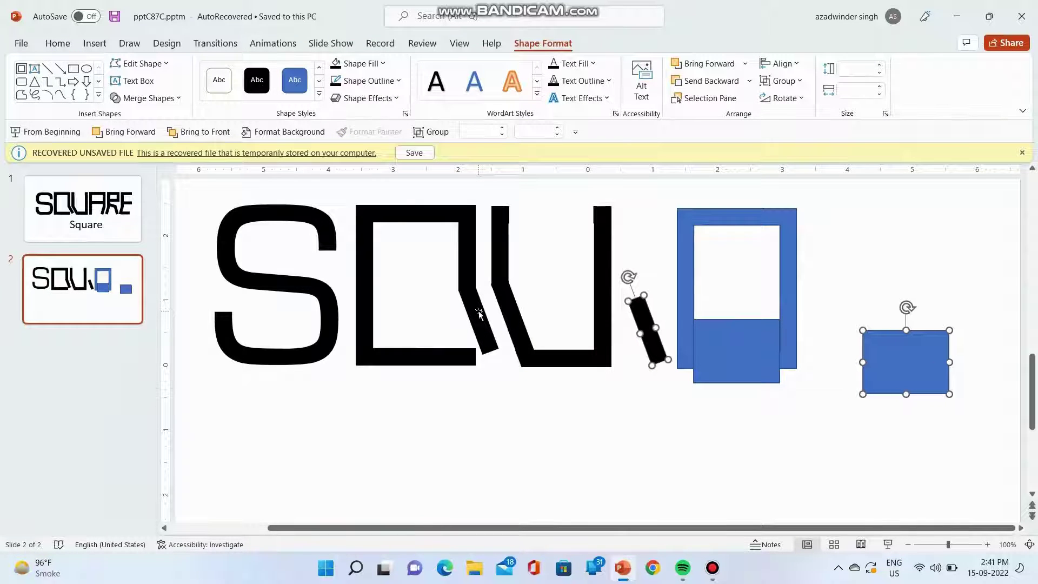
{"action": "key", "text": "Right"}
{"action": "key", "text": "Right"}
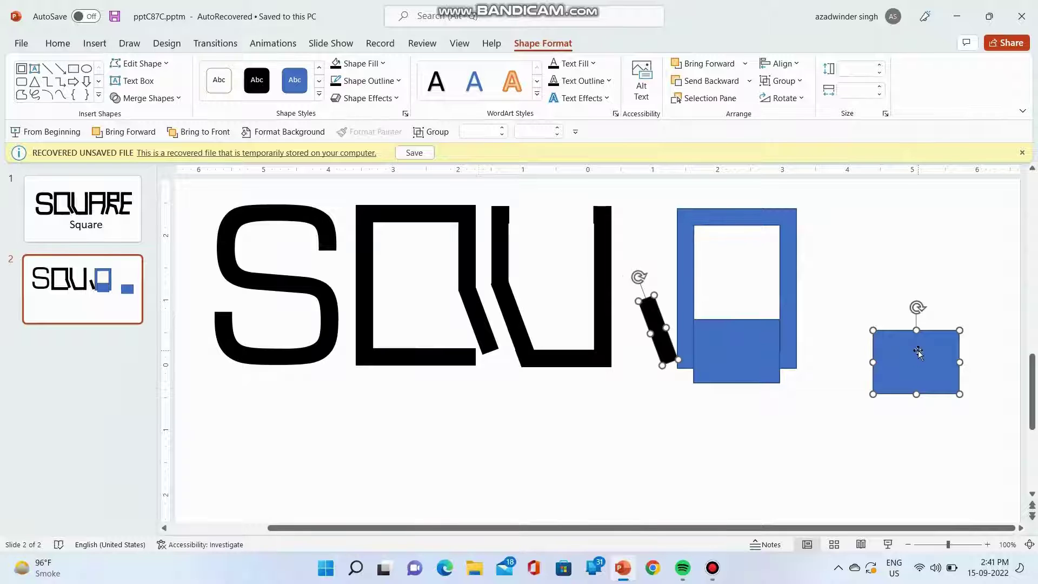
{"action": "left_click_drag", "start_coordinate": [908, 352], "coordinate": [876, 433]}
{"action": "key", "text": "ctrl+z"}
{"action": "key", "text": "ctrl+z"}
{"action": "key", "text": "ctrl+z"}
{"action": "left_click", "coordinate": [869, 417]}
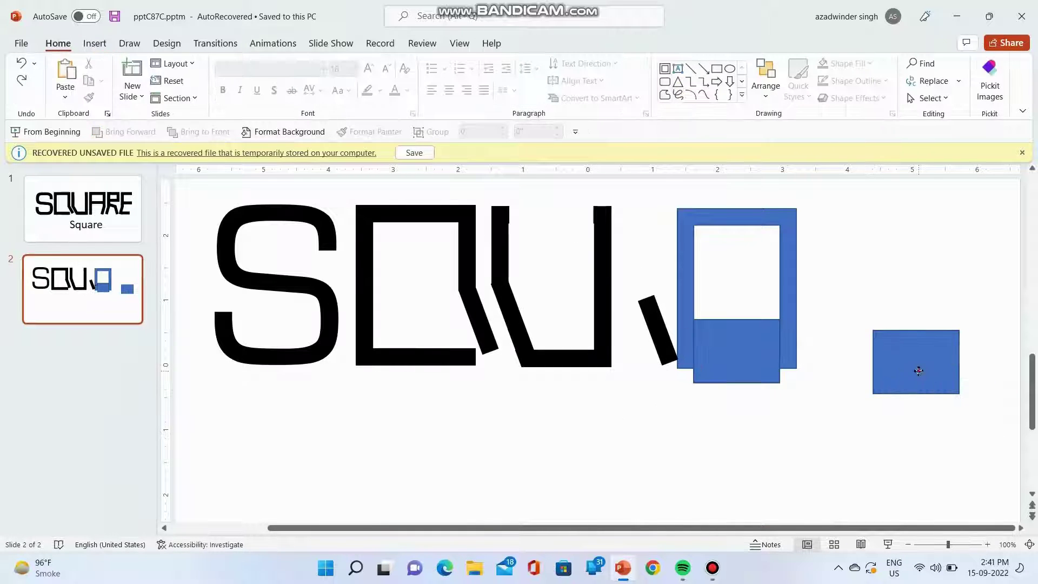
- Move the copied blue rectangle below the blue frame and delete the frame along with its overlapping rectangle
{"action": "left_click_drag", "start_coordinate": [919, 371], "coordinate": [715, 477]}
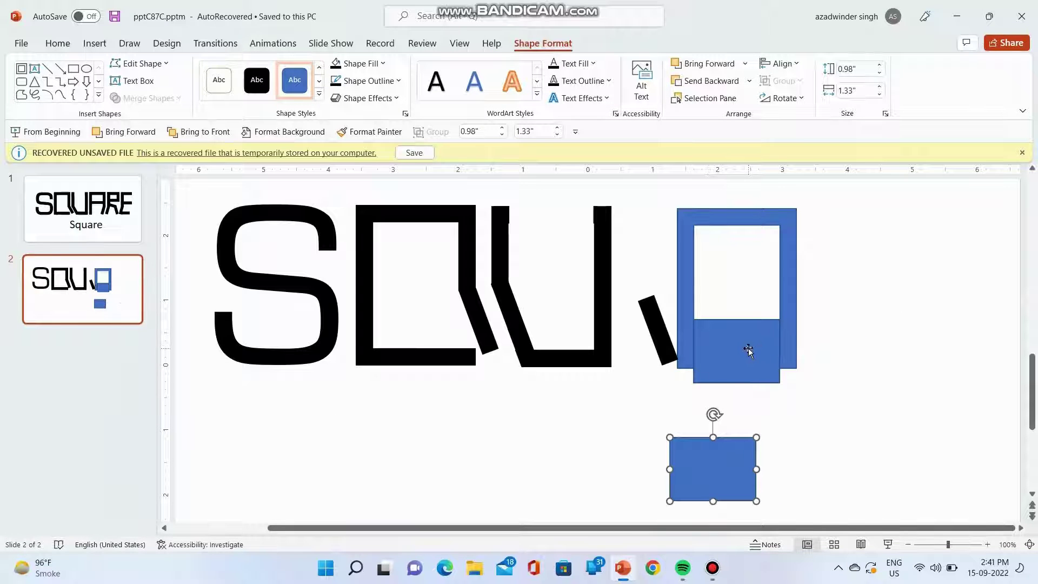
{"action": "left_click", "coordinate": [748, 350]}
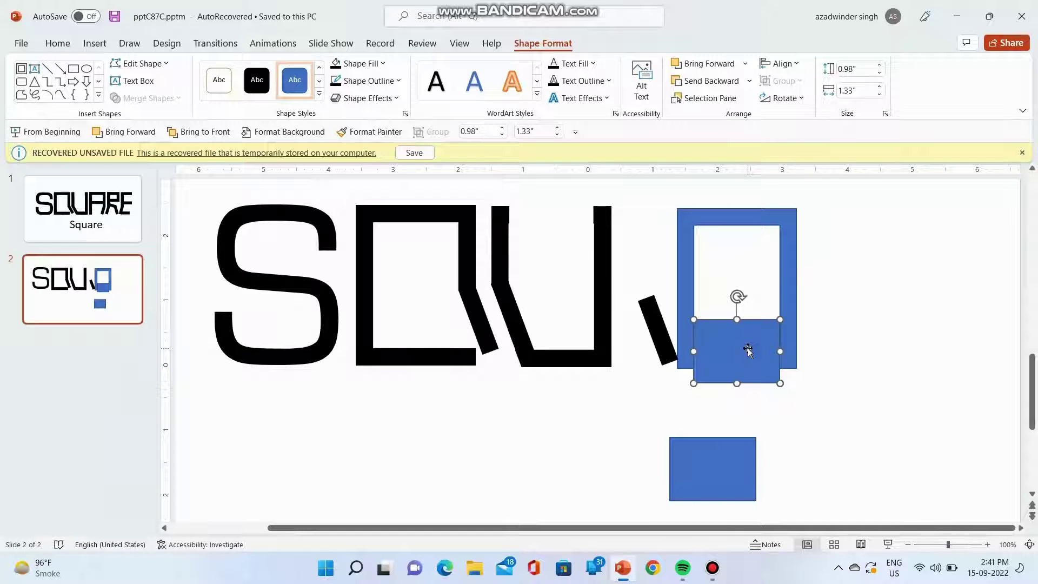
{"action": "left_click", "coordinate": [688, 227], "text": "shift"}
{"action": "left_click", "coordinate": [835, 346]}
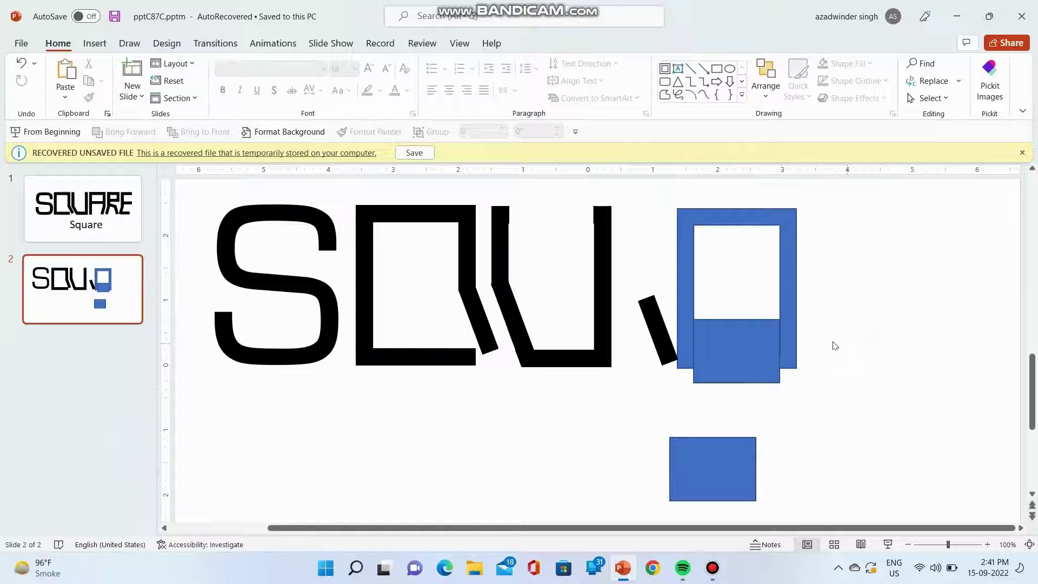
{"action": "left_click", "coordinate": [647, 316]}
{"action": "left_click", "coordinate": [739, 338]}
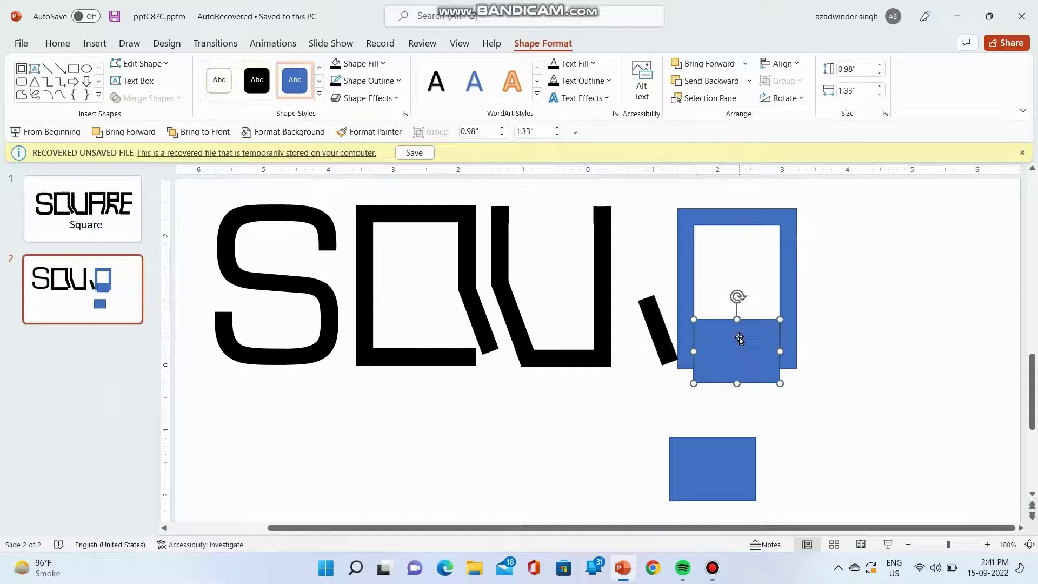
{"action": "left_click", "coordinate": [678, 229], "text": "shift"}
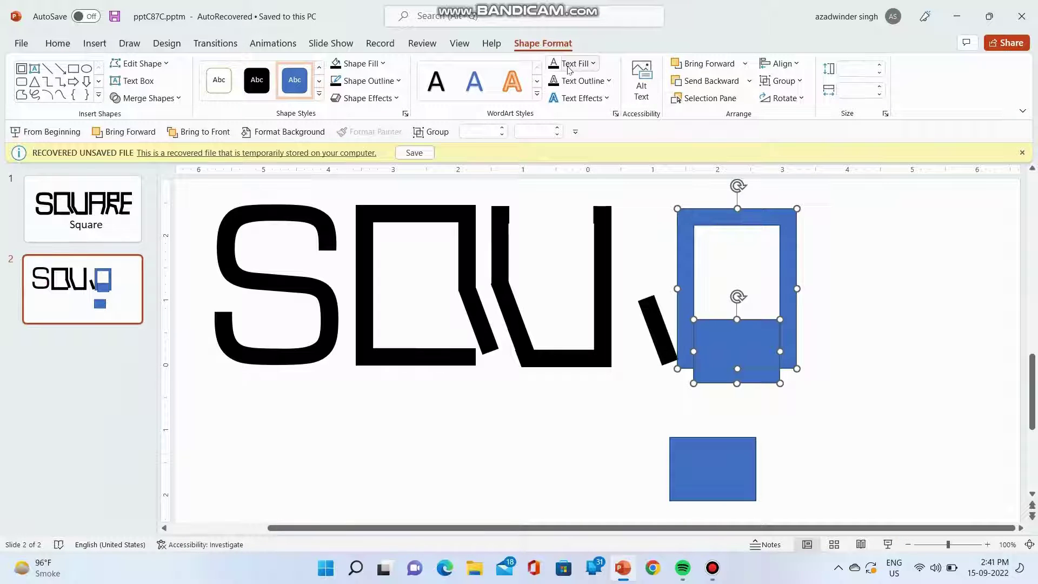
{"action": "key", "text": "Delete"}
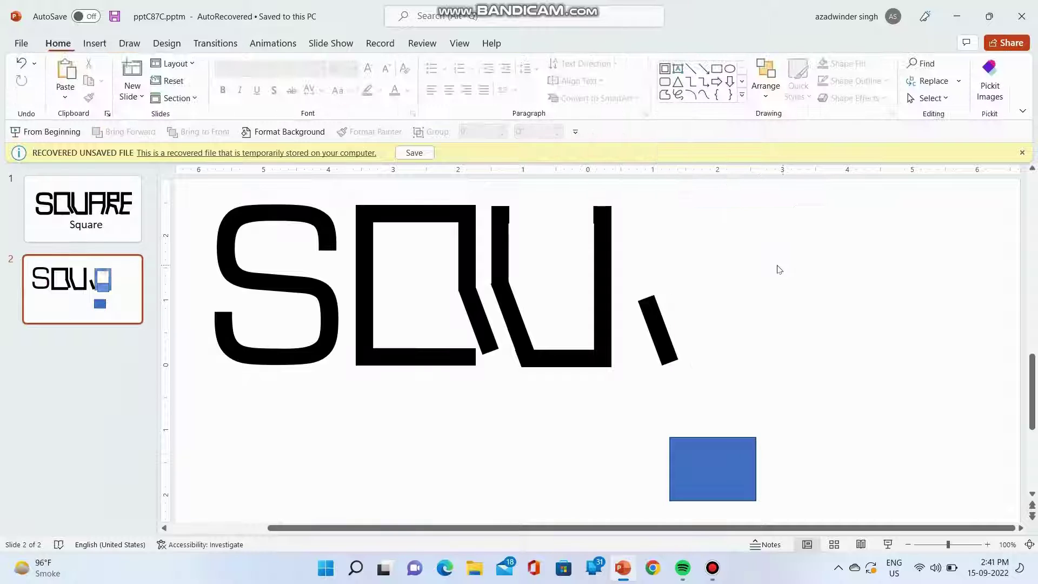
- Duplicate the Q's black frame and move the copy right into the empty space after the U
{"action": "left_click", "coordinate": [474, 260]}
{"action": "key", "text": "ctrl+d"}
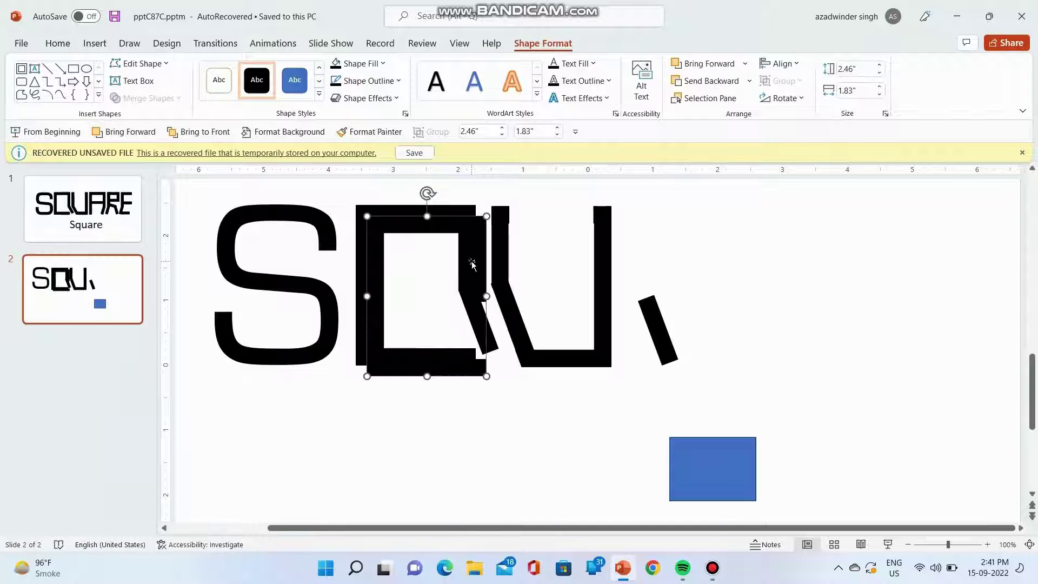
{"action": "key", "text": "Right"}
{"action": "key", "text": "Right"}
{"action": "key", "text": "Right"}
{"action": "key", "text": "Right"}
{"action": "key", "text": "Right"}
{"action": "key", "text": "Right"}
{"action": "key", "text": "Right"}
{"action": "key", "text": "Right"}
{"action": "key", "text": "Right"}
{"action": "key", "text": "Right"}
{"action": "key", "text": "Right"}
{"action": "key", "text": "Right"}
{"action": "key", "text": "Right"}
{"action": "key", "text": "Right"}
{"action": "key", "text": "Right"}
{"action": "key", "text": "Right"}
{"action": "key", "text": "Right"}
{"action": "key", "text": "Right"}
{"action": "key", "text": "Right"}
{"action": "key", "text": "Right"}
{"action": "key", "text": "Right"}
{"action": "key", "text": "Right"}
{"action": "key", "text": "Right"}
{"action": "key", "text": "Right"}
{"action": "key", "text": "Right"}
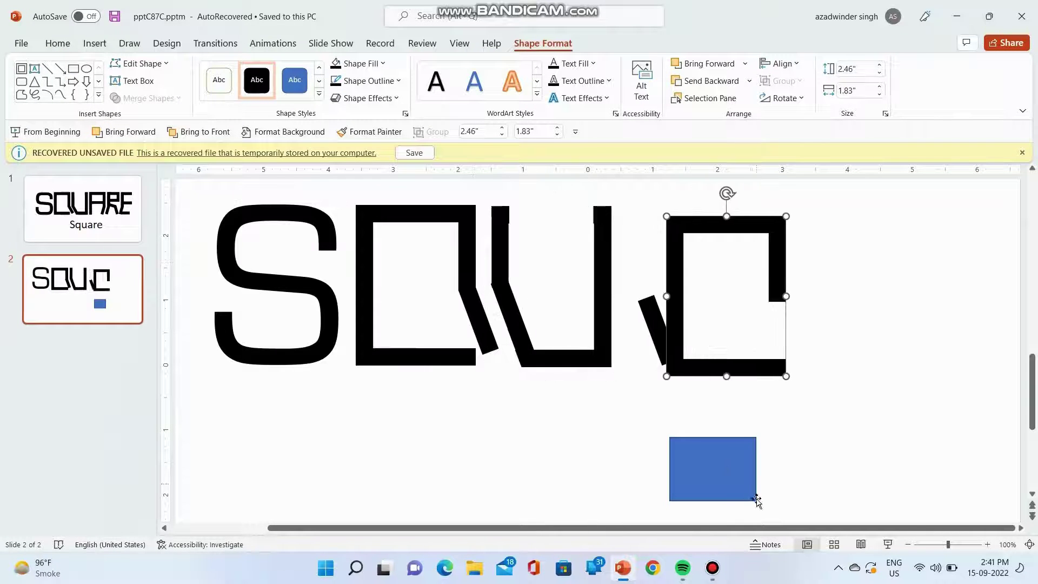
- Fit the blue rectangle over the copied frame's bottom edge at about 1.58" wide and move the spare slanted bar right of the frame
{"action": "left_click_drag", "start_coordinate": [716, 460], "coordinate": [785, 366]}
{"action": "left_click_drag", "start_coordinate": [652, 315], "coordinate": [832, 315]}
{"action": "left_click", "coordinate": [743, 342]}
{"action": "left_click_drag", "start_coordinate": [734, 335], "coordinate": [732, 358]}
- Fragment the copied frame with the blue rectangle and delete the bottom pieces, leaving only the left, upper and short right strokes
{"action": "left_click", "coordinate": [675, 308], "text": "shift"}
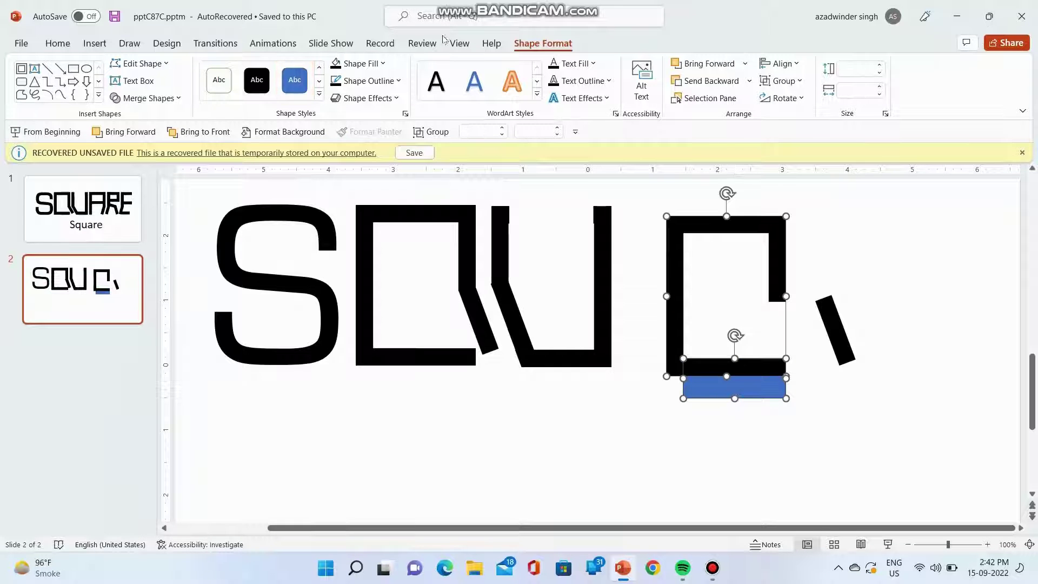
{"action": "left_click", "coordinate": [145, 98]}
{"action": "left_click", "coordinate": [146, 149]}
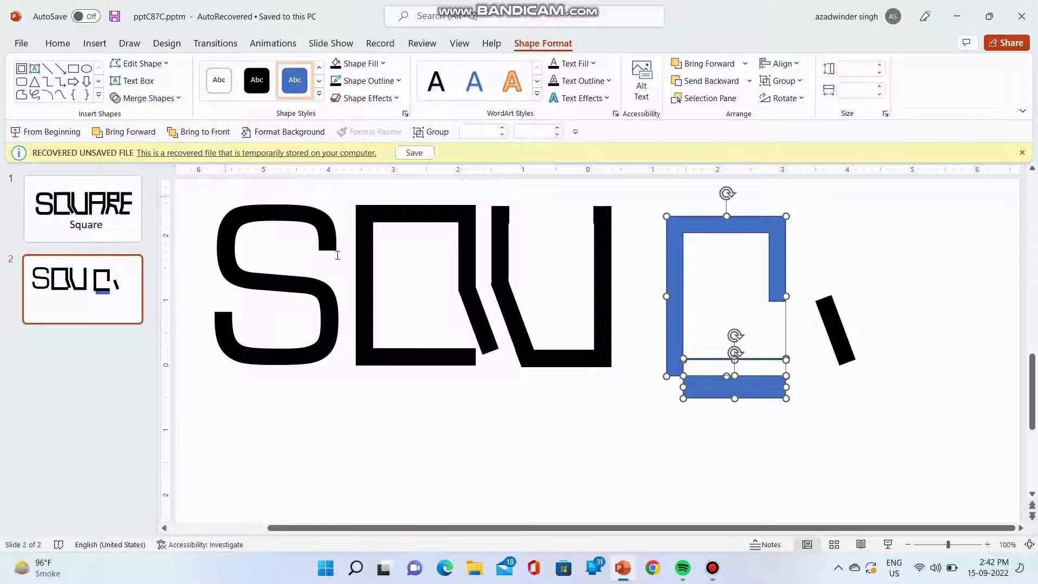
{"action": "left_click", "coordinate": [644, 445]}
{"action": "left_click", "coordinate": [732, 386]}
{"action": "key", "text": "Delete"}
{"action": "left_click", "coordinate": [732, 358]}
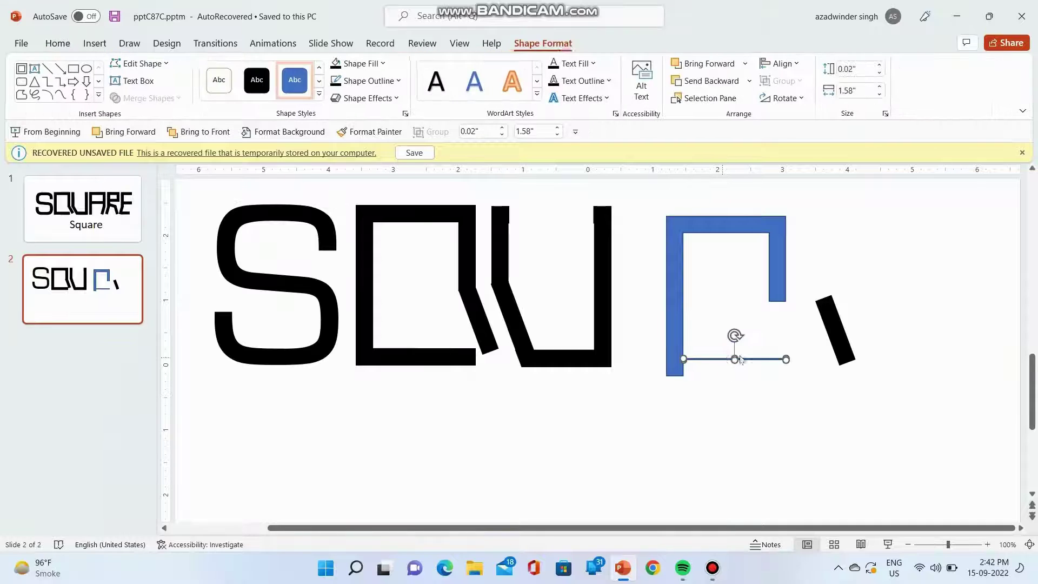
{"action": "key", "text": "Delete"}
- Flip the spare slanted bar vertically and attach it to the lower end of the copied frame's short right stroke
{"action": "left_click", "coordinate": [830, 321]}
{"action": "left_click", "coordinate": [782, 98]}
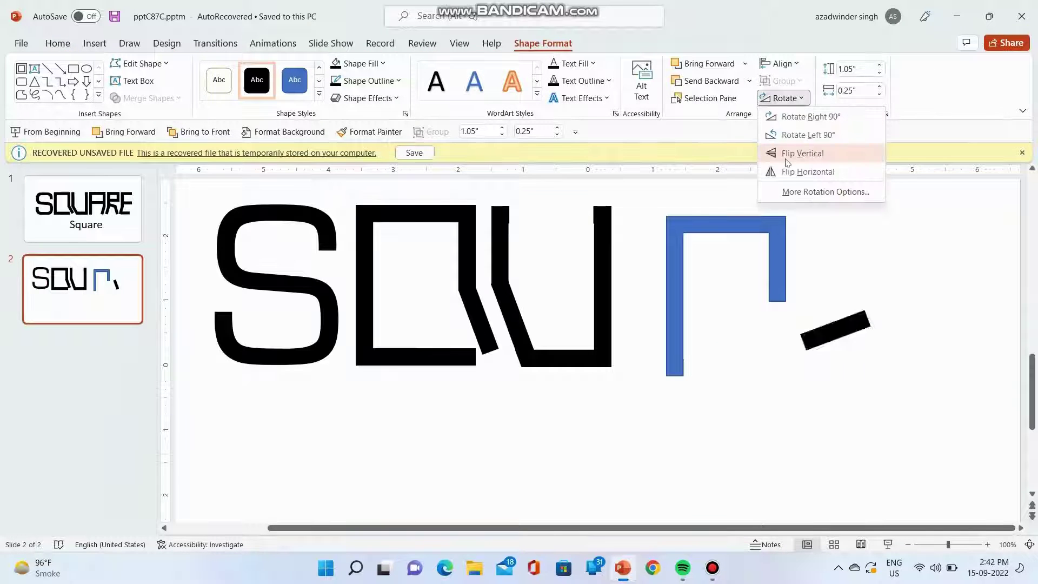
{"action": "left_click", "coordinate": [797, 155]}
{"action": "left_click_drag", "start_coordinate": [841, 323], "coordinate": [774, 323]}
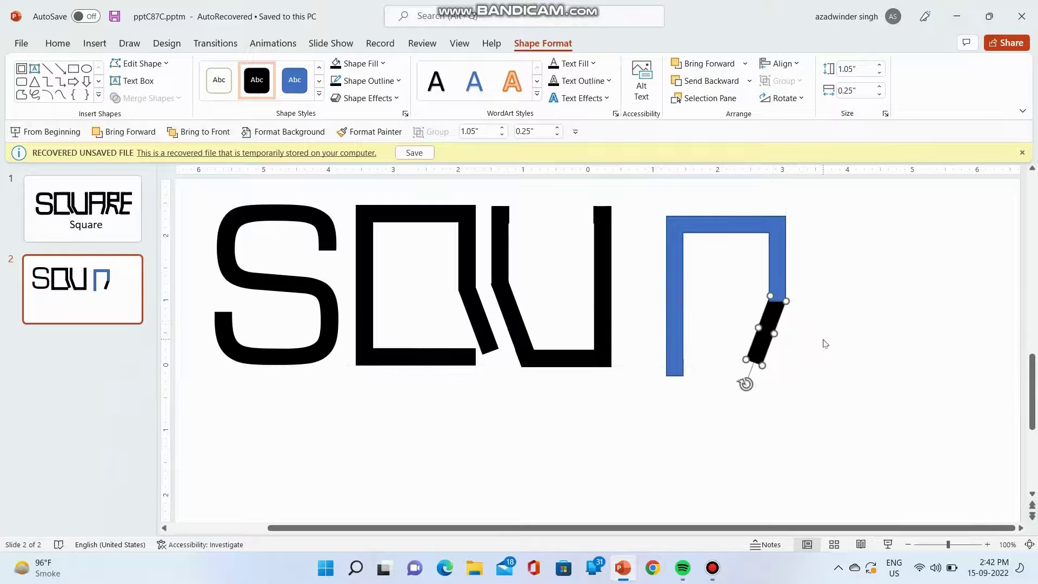
{"action": "scroll", "coordinate": [821, 342], "scroll_direction": "down", "scroll_amount": 1}
{"action": "scroll", "coordinate": [778, 323], "scroll_direction": "up", "scroll_amount": 8}
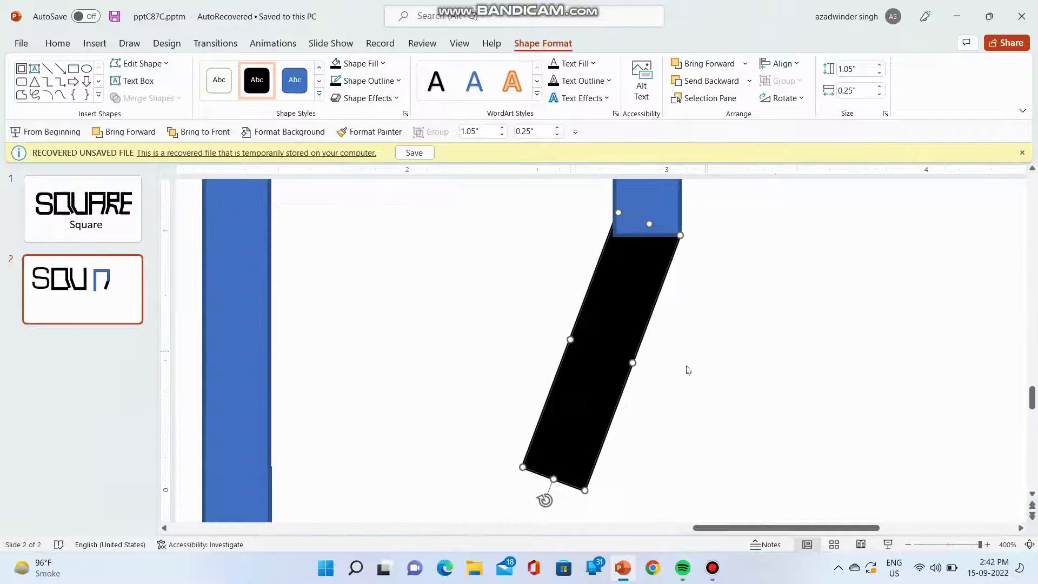
- Lengthen the A's slanted bar to about 1.28" and nudge it flush with the lower end of the short right stroke
{"action": "scroll", "coordinate": [667, 463], "scroll_direction": "down", "scroll_amount": 5}
{"action": "left_click_drag", "start_coordinate": [577, 419], "coordinate": [571, 433]}
{"action": "key", "text": "Down"}
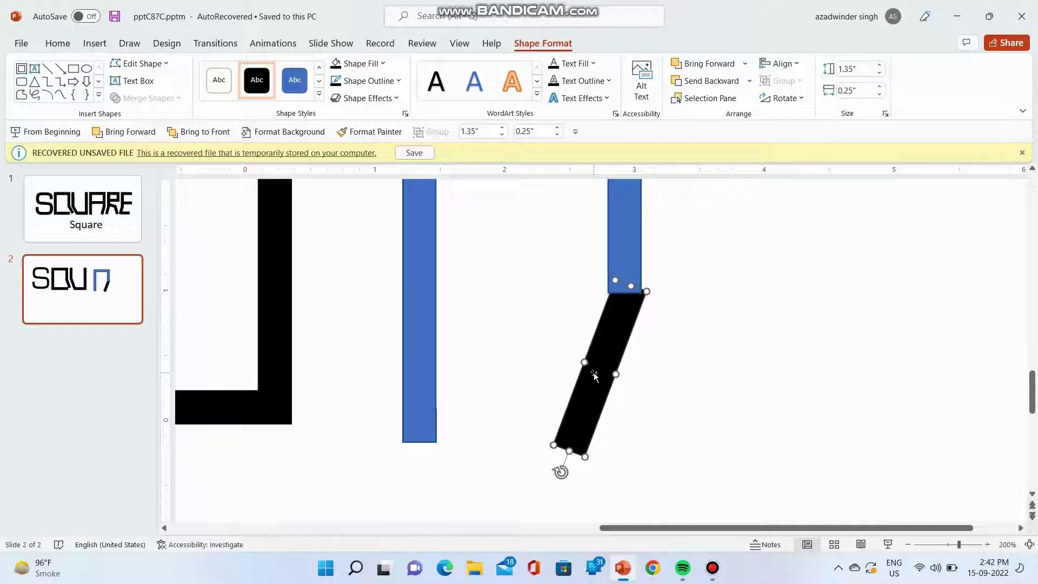
{"action": "key", "text": "Left"}
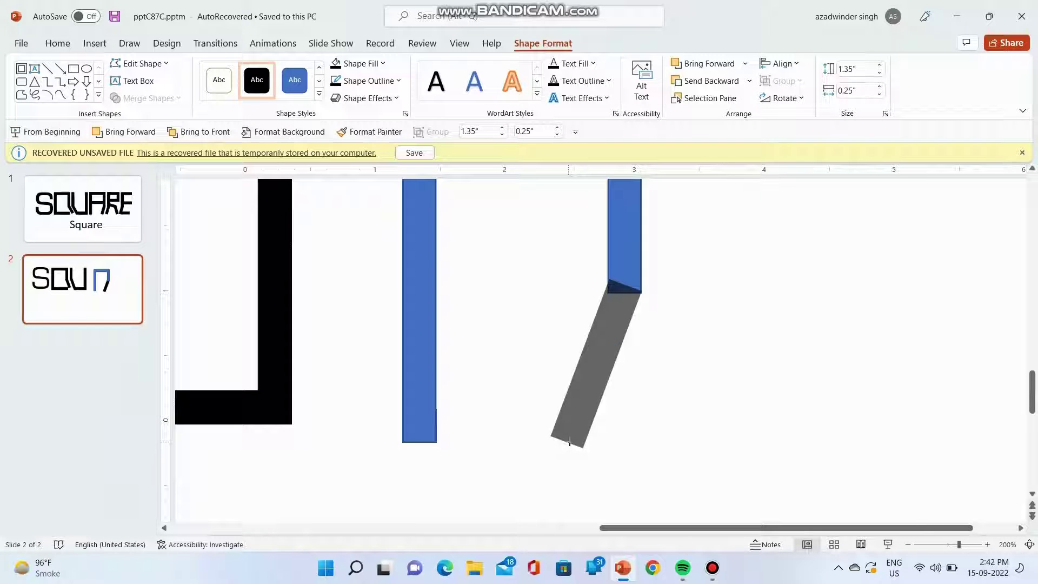
{"action": "left_click_drag", "start_coordinate": [569, 442], "coordinate": [569, 443]}
- Apply the solid black shape style to the A's blue frame and its slanted bar
{"action": "scroll", "coordinate": [556, 459], "scroll_direction": "down", "scroll_amount": 10}
{"action": "left_click", "coordinate": [674, 313], "text": "shift"}
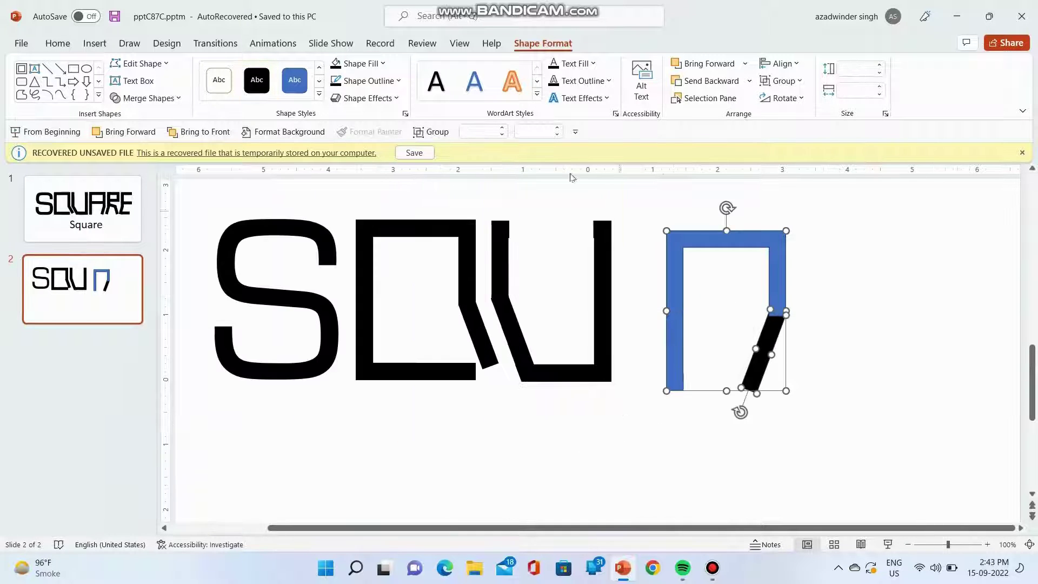
{"action": "left_click", "coordinate": [257, 83]}
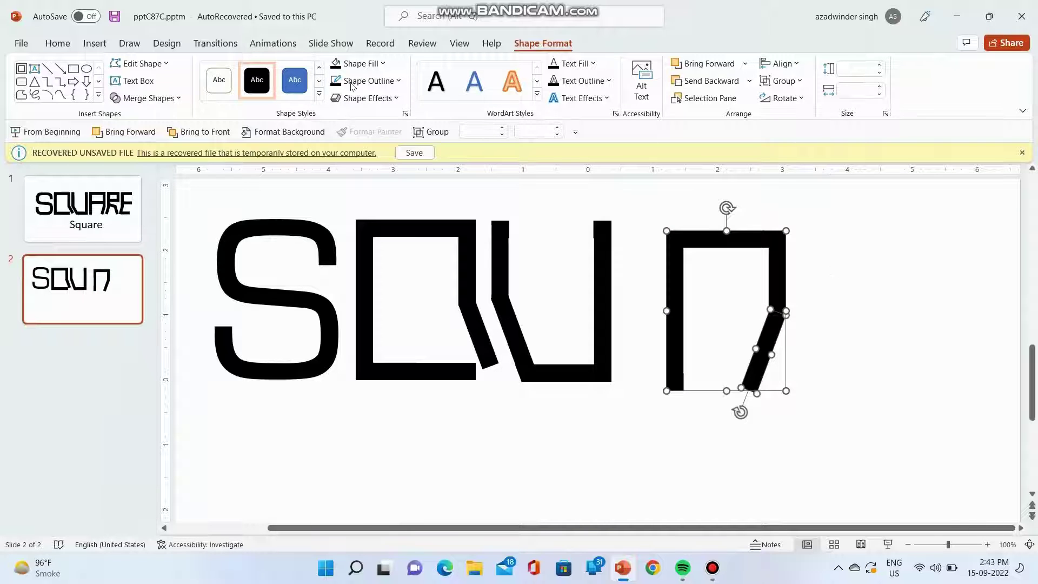
{"action": "left_click", "coordinate": [839, 340]}
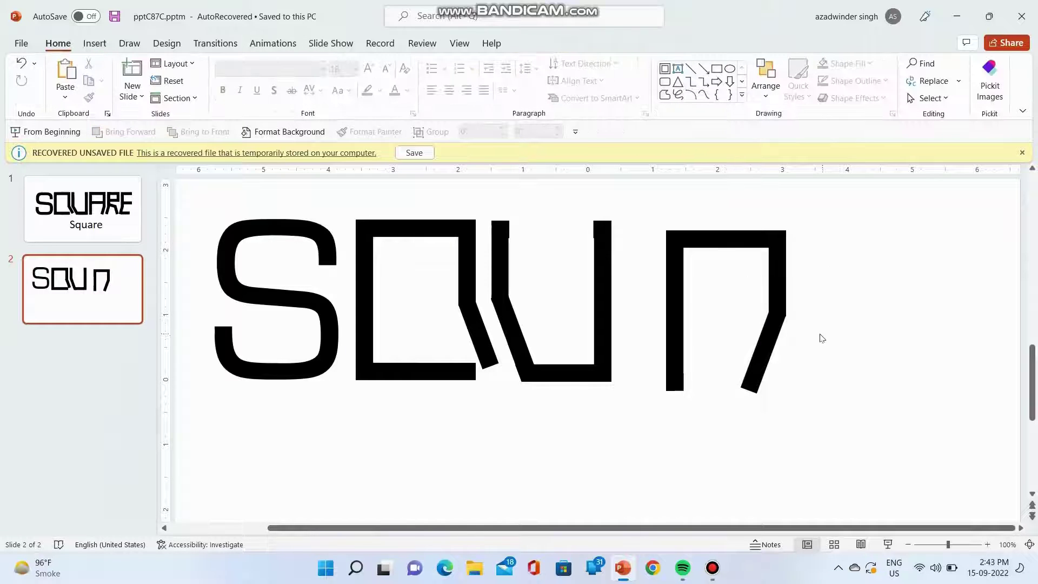
- Duplicate the A's slanted bar and turn the copy horizontal across the middle of the letter
{"action": "left_click", "coordinate": [760, 336]}
{"action": "key", "text": "ctrl+d"}
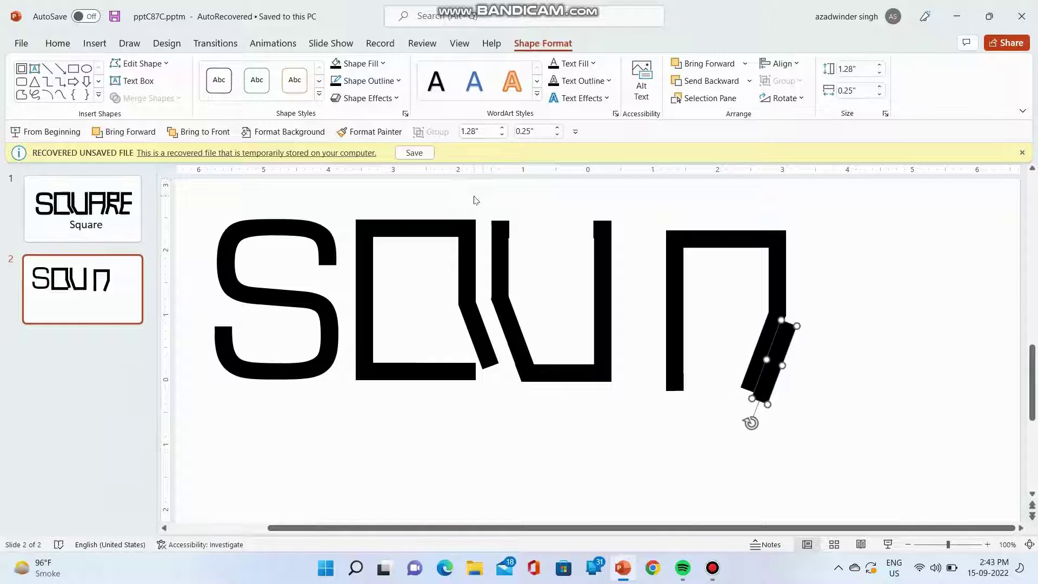
{"action": "left_click_drag", "start_coordinate": [750, 423], "coordinate": [715, 300]}
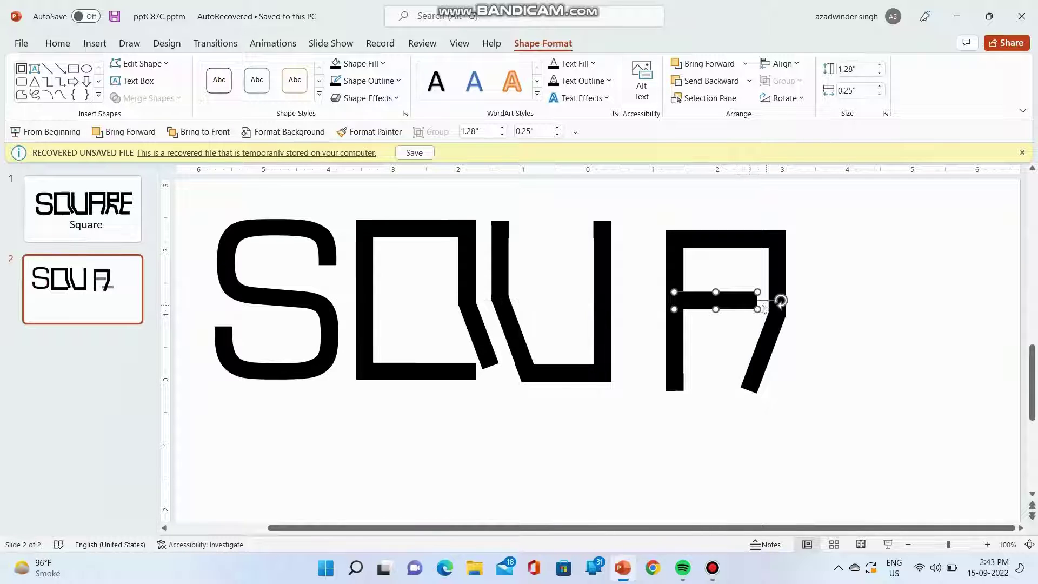
- Stretch the A's crossbar to about 1.49" so it reaches the right stroke, and nudge it slightly up
{"action": "scroll", "coordinate": [757, 295], "scroll_direction": "up", "scroll_amount": 5}
{"action": "left_click_drag", "start_coordinate": [684, 351], "coordinate": [712, 351]}
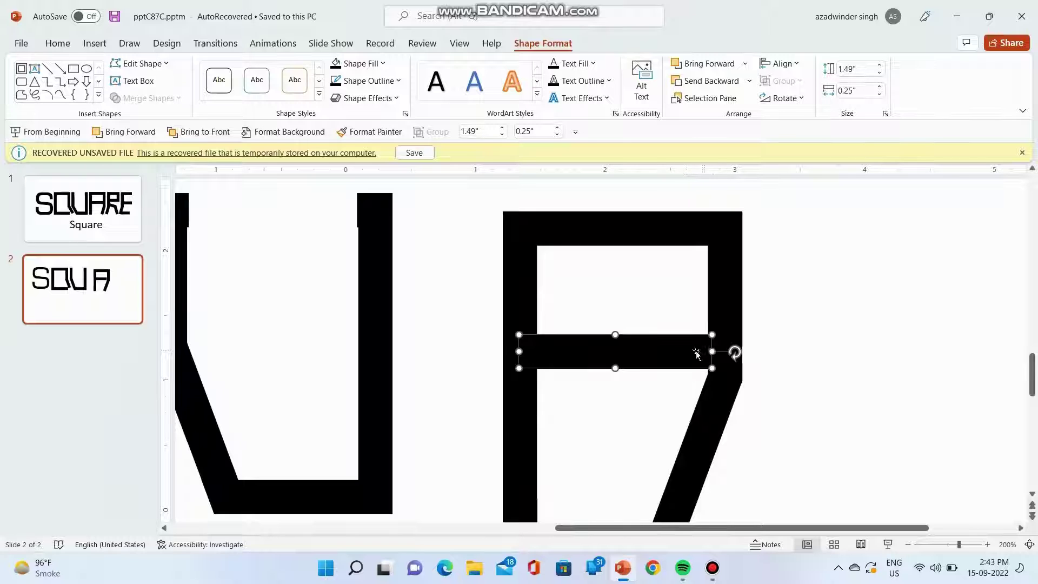
{"action": "key", "text": "Up"}
{"action": "key", "text": "Up"}
{"action": "left_click", "coordinate": [797, 371]}
- Move all pieces of the A left beside the U and up level with the other letters
{"action": "scroll", "coordinate": [795, 371], "scroll_direction": "down", "scroll_amount": 10}
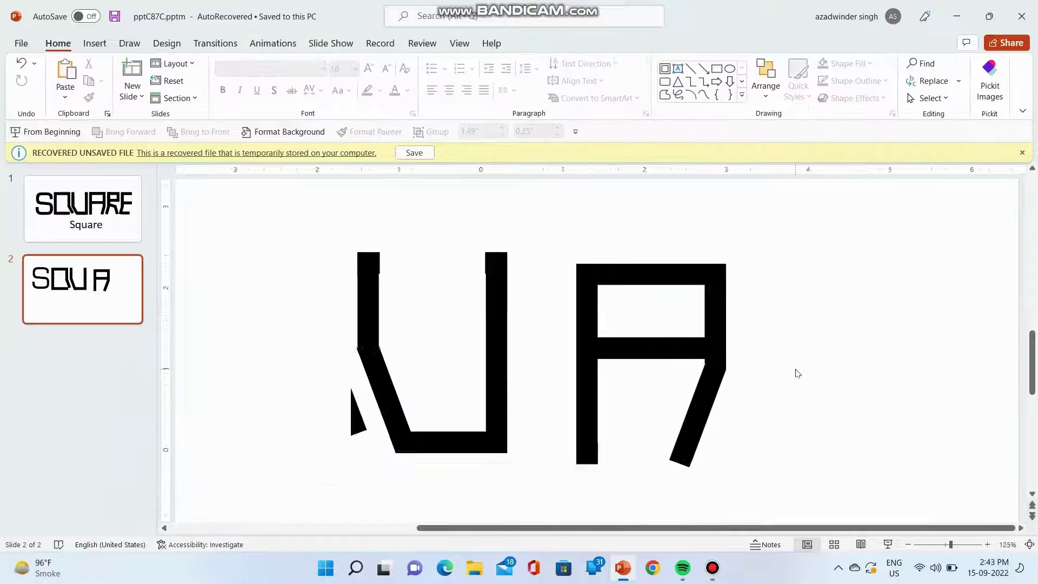
{"action": "left_click_drag", "start_coordinate": [642, 241], "coordinate": [788, 410]}
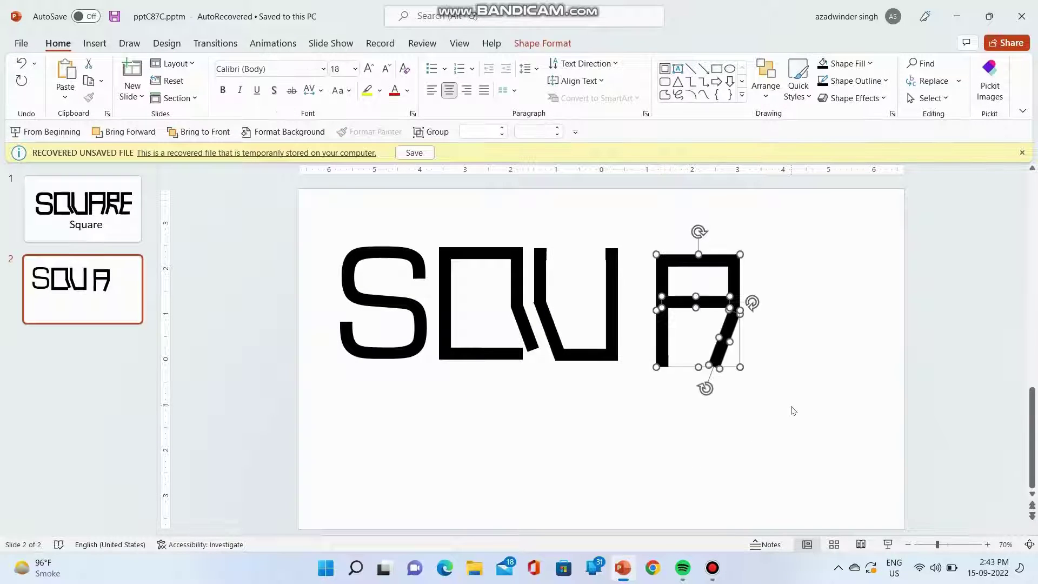
{"action": "key", "text": "Left"}
{"action": "key", "text": "Left"}
{"action": "key", "text": "Left"}
{"action": "key", "text": "Left"}
{"action": "key", "text": "Left"}
{"action": "key", "text": "Up"}
{"action": "key", "text": "Up"}
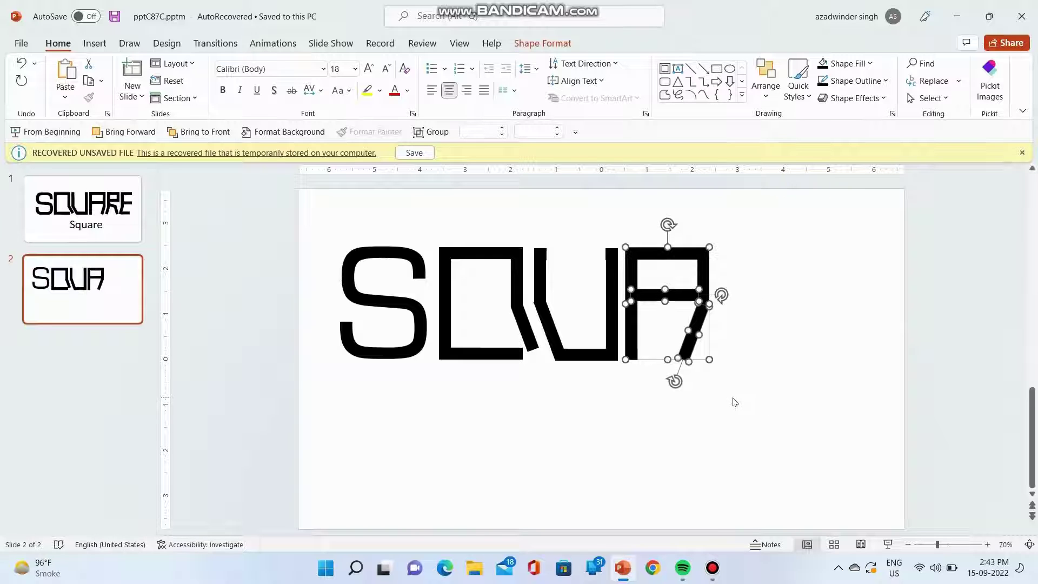
{"action": "left_click", "coordinate": [734, 381]}
- Straighten the A's slanted bar to vertical, shorten it to 0.9" and align it over the right stroke to extend it
{"action": "left_click", "coordinate": [696, 342]}
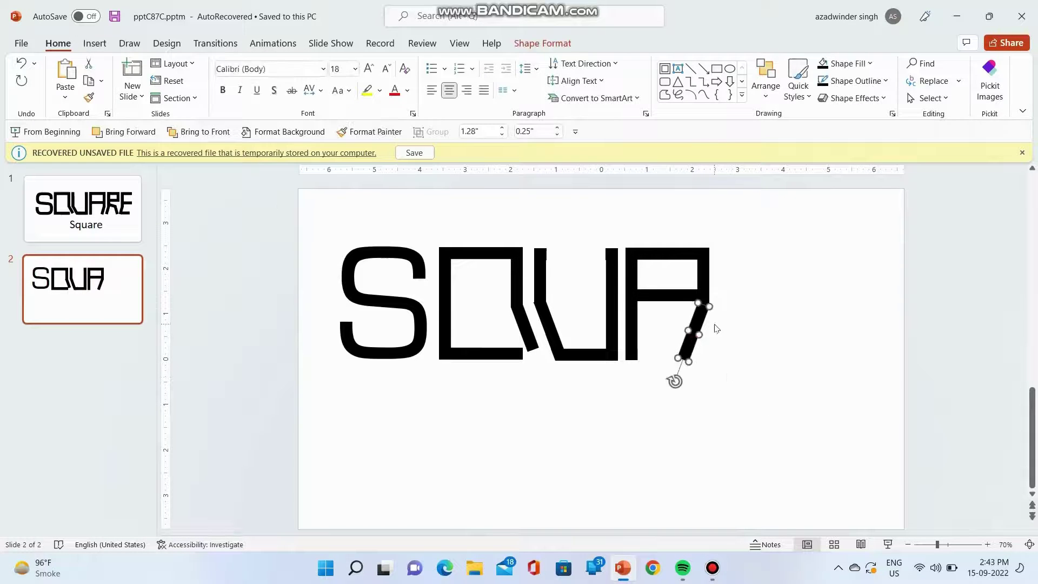
{"action": "scroll", "coordinate": [714, 327], "scroll_direction": "up", "scroll_amount": 10}
{"action": "left_click_drag", "start_coordinate": [662, 196], "coordinate": [627, 286]}
{"action": "scroll", "coordinate": [696, 289], "scroll_direction": "down", "scroll_amount": 5}
{"action": "left_click_drag", "start_coordinate": [620, 343], "coordinate": [646, 339]}
{"action": "mouse_move", "coordinate": [598, 421]}
{"action": "left_mouse_down"}
{"action": "mouse_move", "coordinate": [627, 417]}
{"action": "mouse_move", "coordinate": [640, 261]}
{"action": "left_mouse_up"}
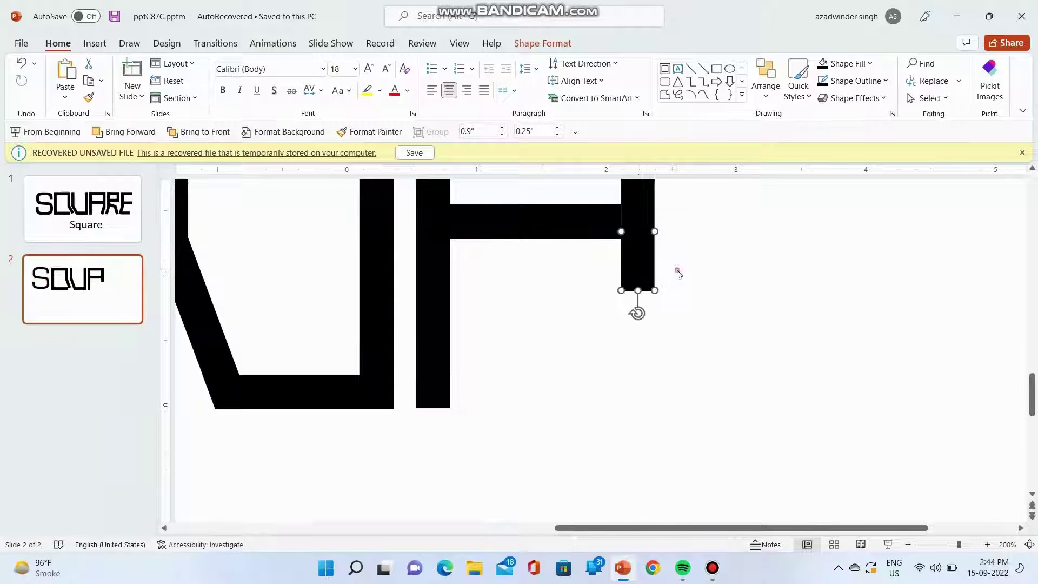
{"action": "left_click", "coordinate": [673, 276]}
- Duplicate the Q's slanted bar, flip the copy horizontally and place it under the A's right stroke
{"action": "scroll", "coordinate": [669, 283], "scroll_direction": "down", "scroll_amount": 6}
{"action": "left_click", "coordinate": [530, 334]}
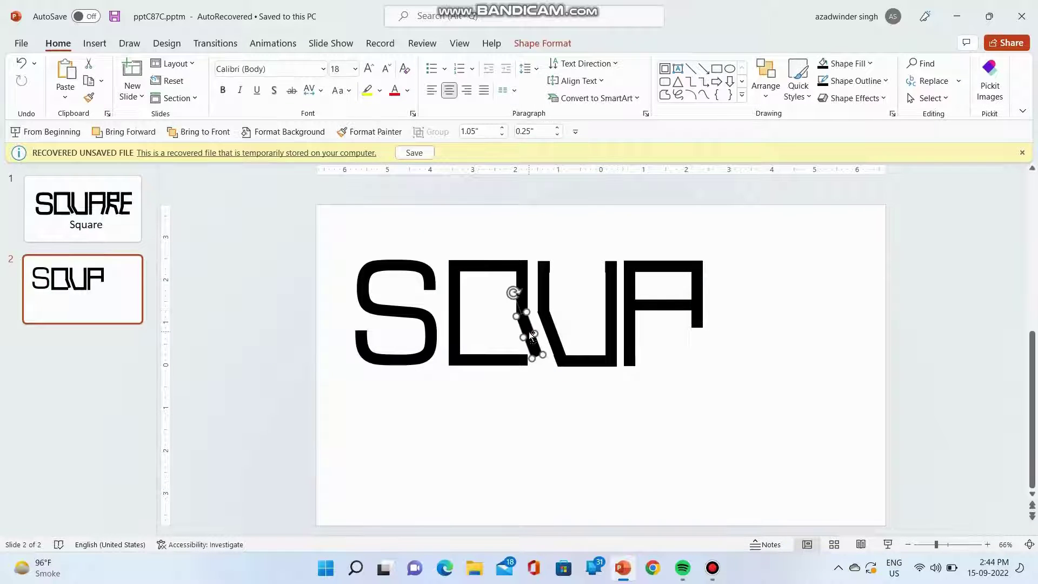
{"action": "left_click_drag", "start_coordinate": [542, 352], "coordinate": [692, 334]}
{"action": "left_click", "coordinate": [542, 44]}
{"action": "left_click", "coordinate": [780, 98]}
{"action": "left_click", "coordinate": [811, 236]}
{"action": "scroll", "coordinate": [718, 342], "scroll_direction": "up", "scroll_amount": 5, "text": "ctrl"}
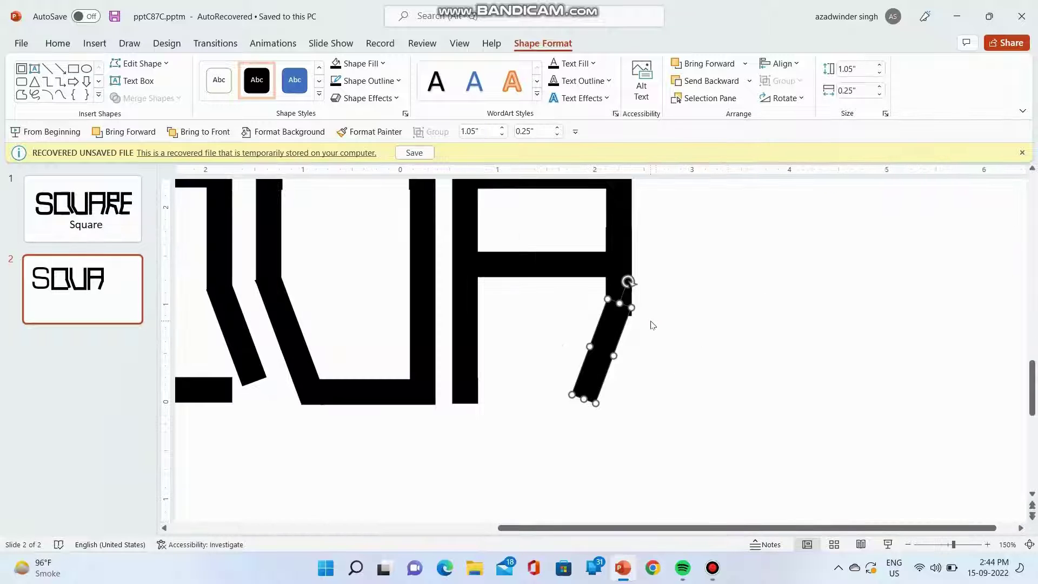
- Adjust the lower end of the A's short vertical bar and refit the slanted bar beneath it for a flush joint
{"action": "left_click", "coordinate": [621, 303], "text": "shift"}
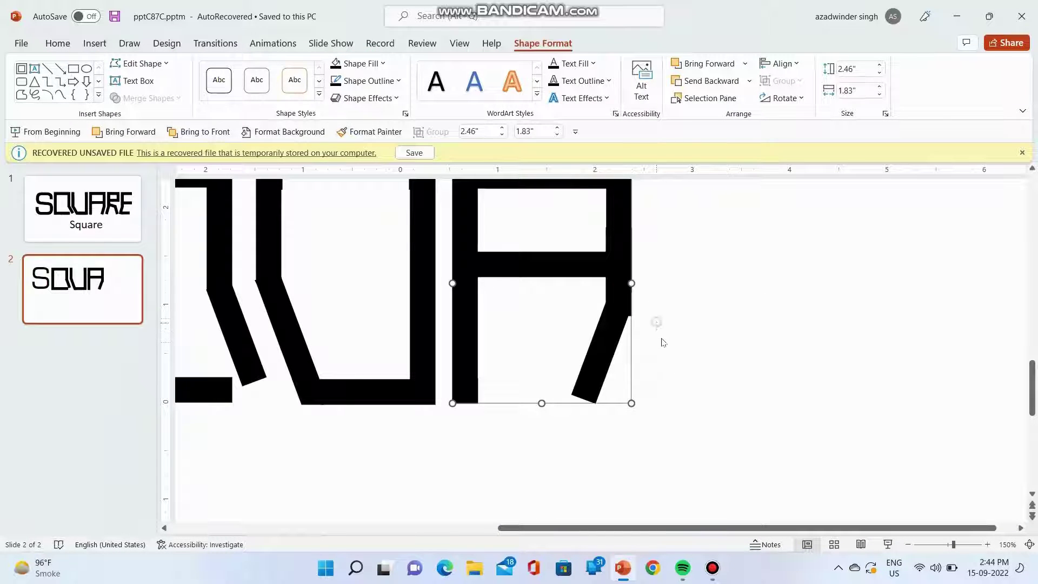
{"action": "left_click", "coordinate": [662, 342]}
{"action": "left_click", "coordinate": [629, 316]}
{"action": "left_click_drag", "start_coordinate": [608, 327], "coordinate": [619, 319]}
{"action": "key", "text": "ctrl+z"}
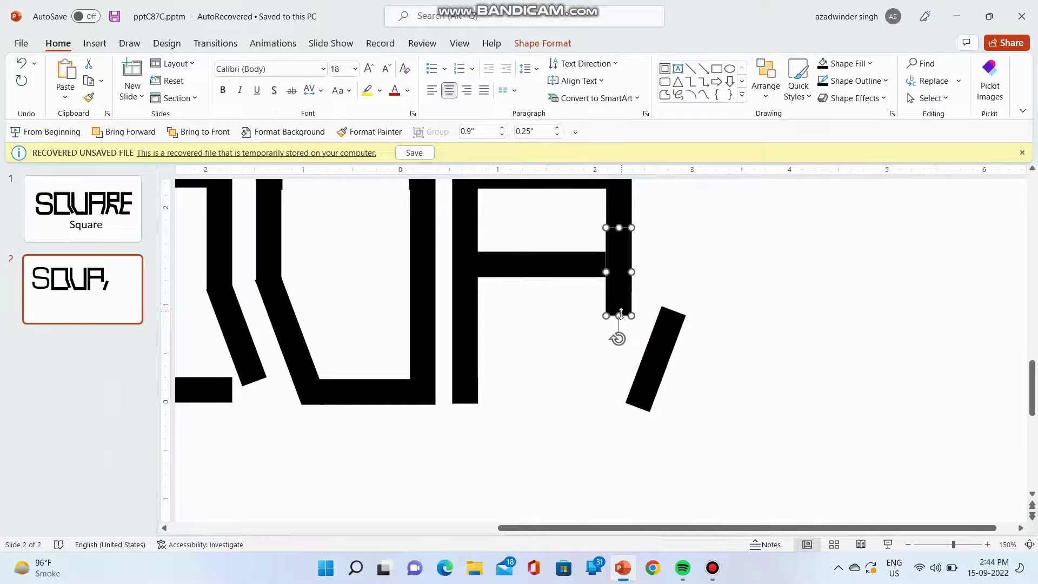
{"action": "left_click_drag", "start_coordinate": [660, 345], "coordinate": [611, 343]}
{"action": "left_click", "coordinate": [649, 343]}
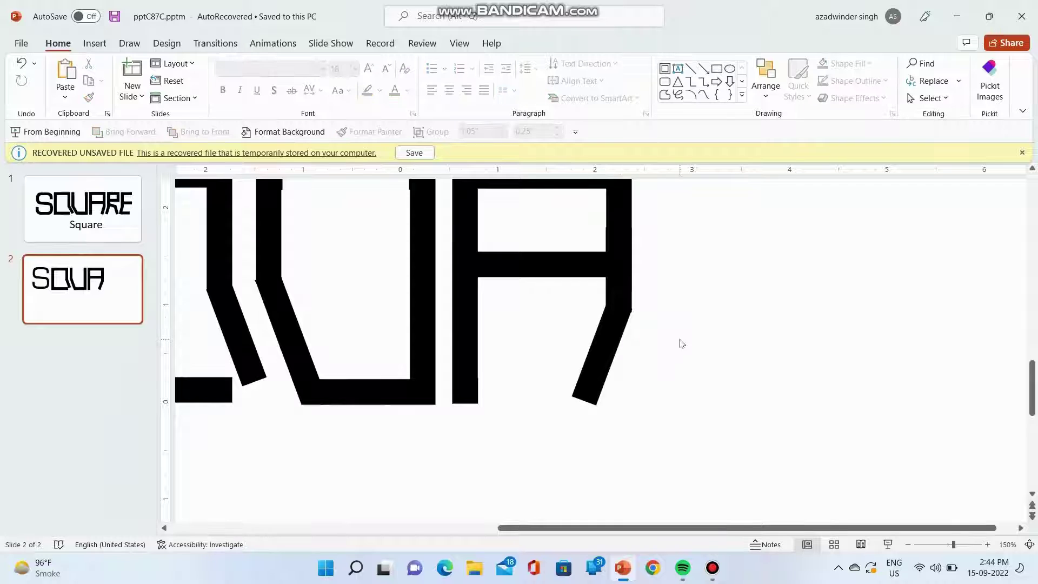
- Draw a frame shape about 1.11" high and 1.6" wide after the A, level with the letter tops
{"action": "scroll", "coordinate": [681, 344], "scroll_direction": "down", "scroll_amount": 8}
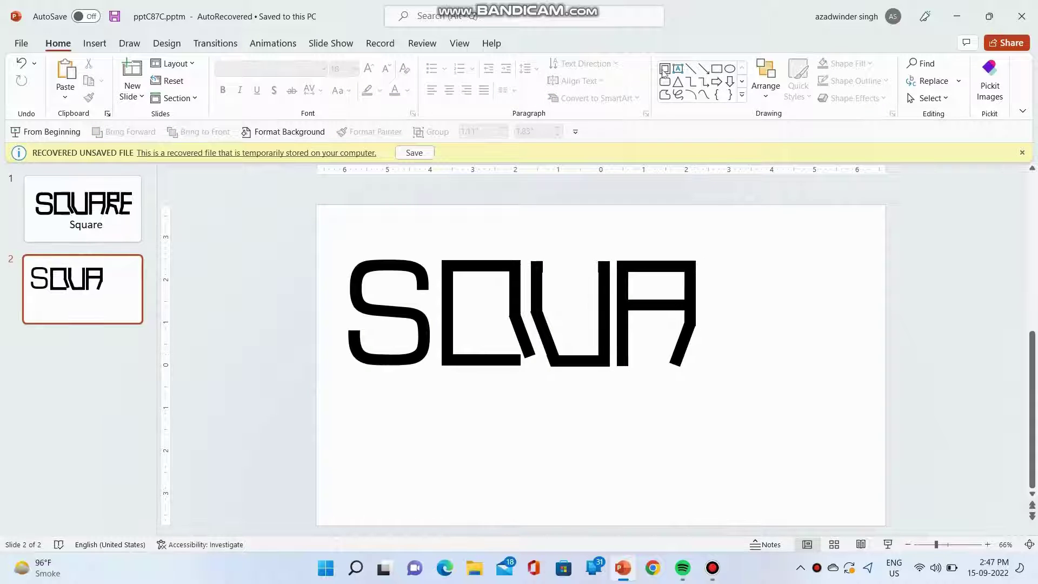
{"action": "left_click", "coordinate": [664, 68]}
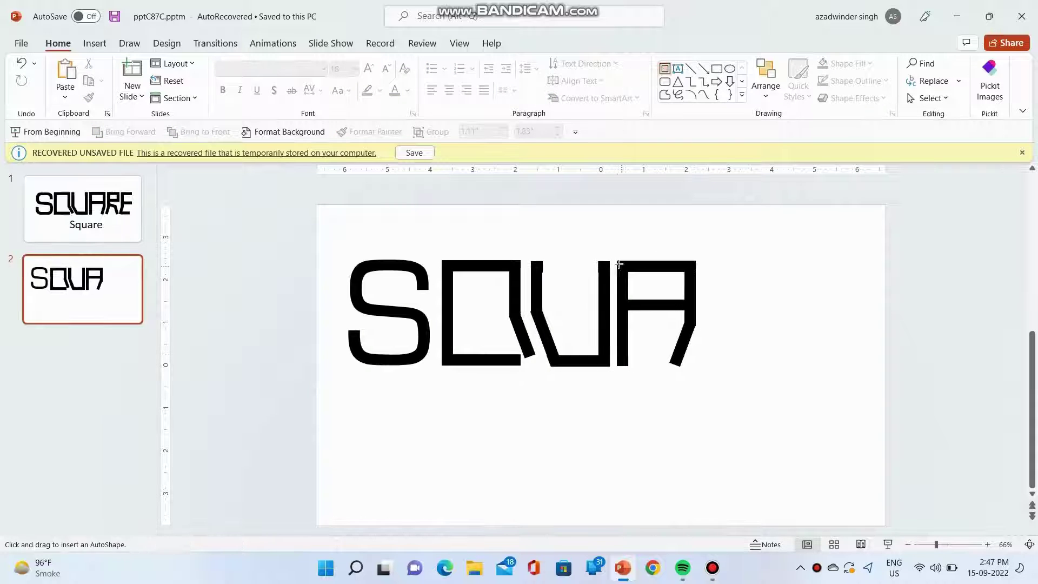
{"action": "mouse_move", "coordinate": [618, 264]}
{"action": "left_mouse_down"}
{"action": "mouse_move", "coordinate": [661, 279]}
{"action": "mouse_move", "coordinate": [691, 308]}
{"action": "mouse_move", "coordinate": [740, 296]}
{"action": "mouse_move", "coordinate": [771, 303]}
{"action": "left_mouse_up"}
{"action": "left_click_drag", "start_coordinate": [730, 266], "coordinate": [782, 284]}
{"action": "left_click", "coordinate": [811, 308]}
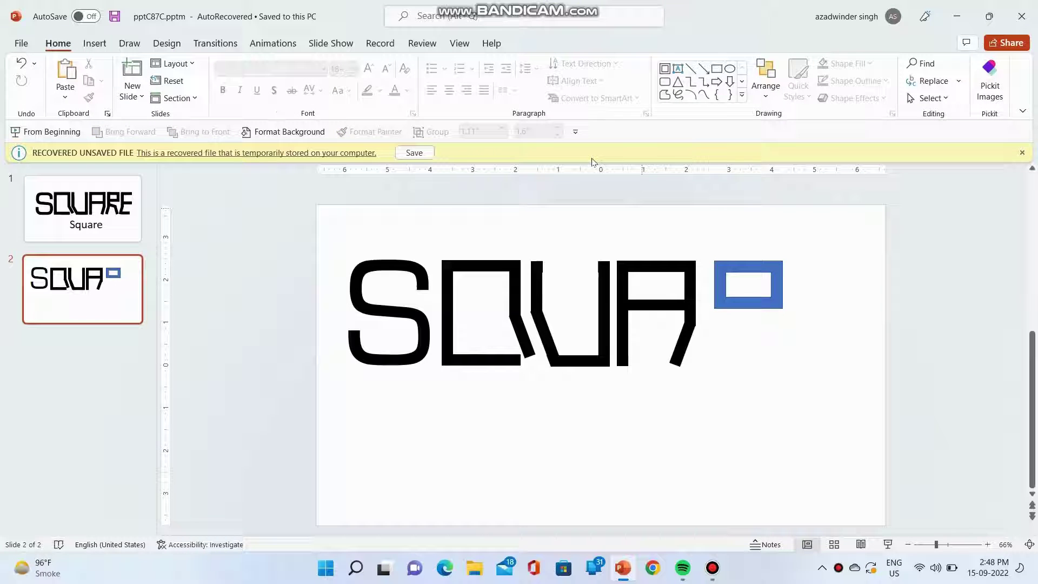
- Draw a stem about 1.52" by 0.27" on the new frame's left edge and attach a copy of the A's slanted bar below it
{"action": "left_click", "coordinate": [716, 69]}
{"action": "left_click_drag", "start_coordinate": [714, 260], "coordinate": [725, 327]}
{"action": "left_click", "coordinate": [734, 354]}
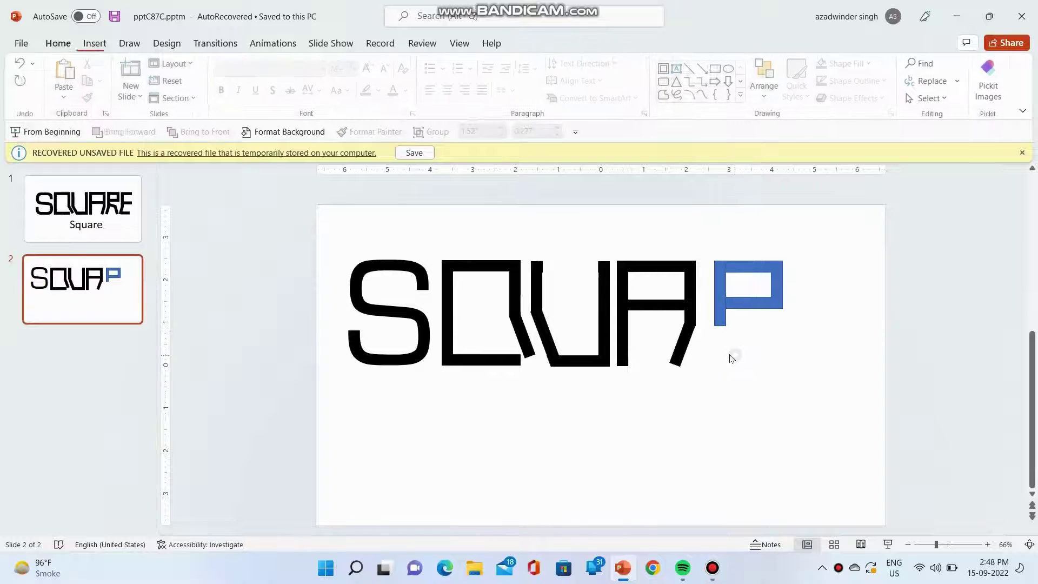
{"action": "left_click", "coordinate": [689, 355]}
{"action": "left_click_drag", "start_coordinate": [684, 361], "coordinate": [711, 347]}
- Select the R's frame, stem and slanted bar together and move them left, closer to the A
{"action": "left_click", "coordinate": [720, 292], "text": "shift"}
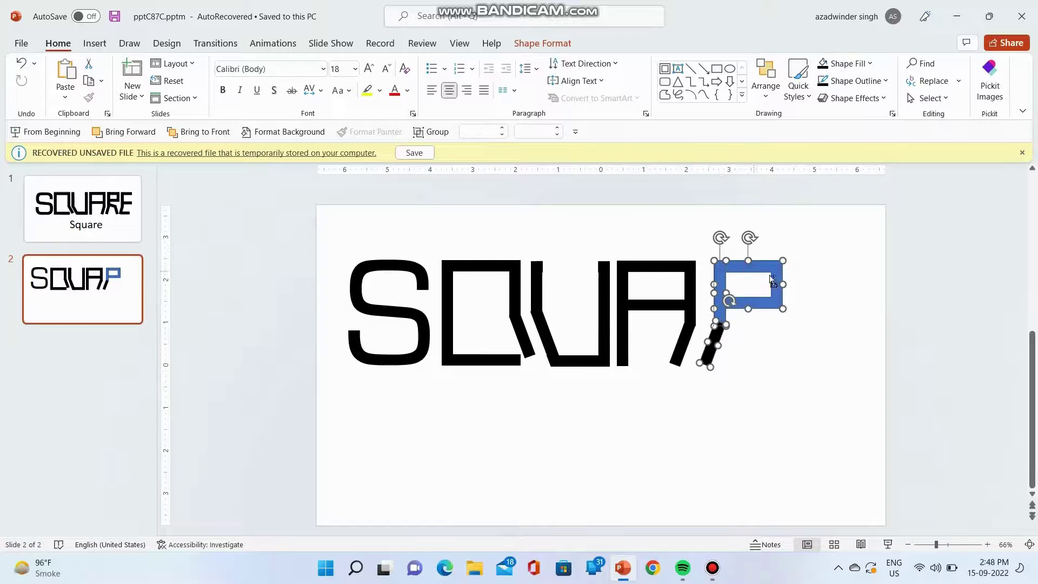
{"action": "key", "text": "Left"}
{"action": "key", "text": "Left"}
{"action": "key", "text": "Left"}
{"action": "key", "text": "Left"}
{"action": "key", "text": "Left"}
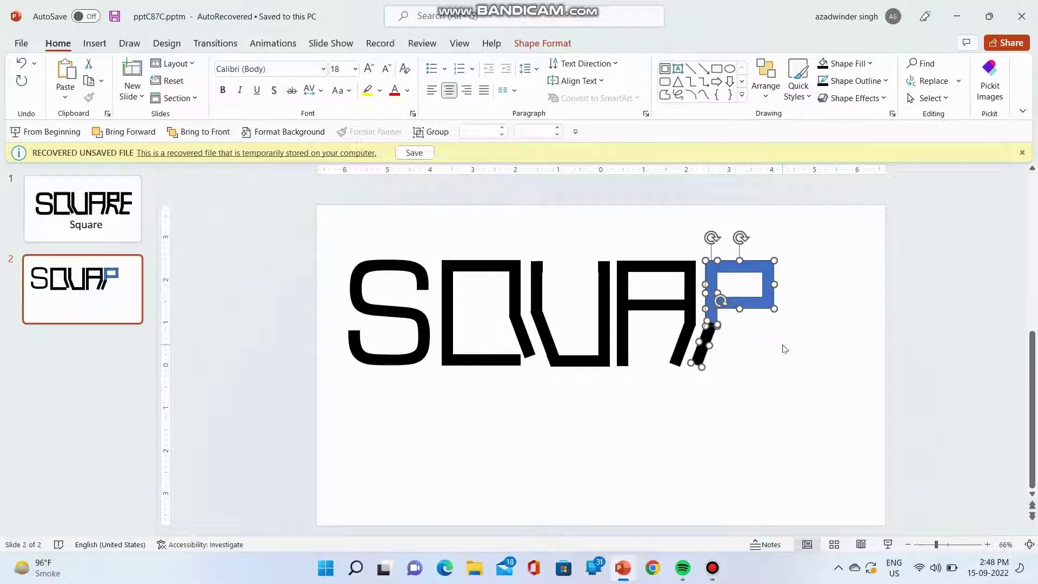
{"action": "left_click", "coordinate": [751, 352]}
- Duplicate the R's slanted bar, rotate the copy right 90° and attach it to the stem joint, sloping down under the frame
{"action": "left_click", "coordinate": [701, 341]}
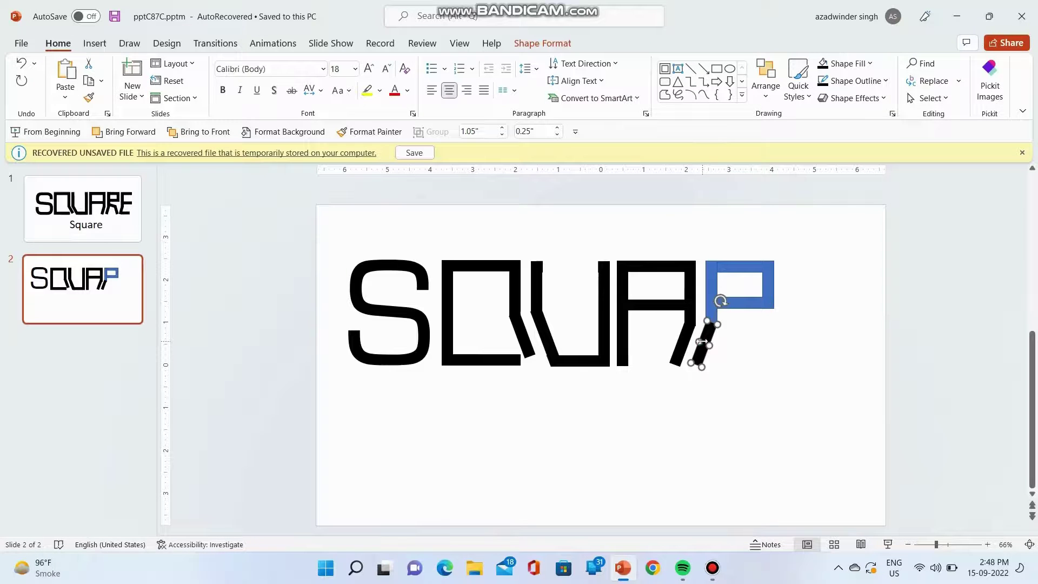
{"action": "key", "text": "ctrl+d"}
{"action": "left_click_drag", "start_coordinate": [714, 347], "coordinate": [726, 344]}
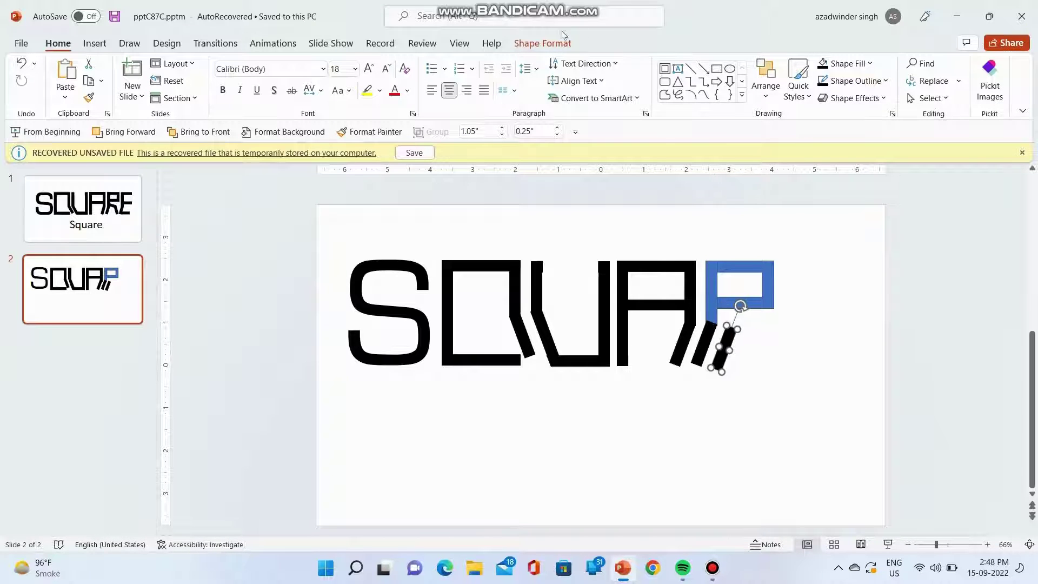
{"action": "left_click", "coordinate": [543, 43]}
{"action": "left_click", "coordinate": [784, 98]}
{"action": "left_click", "coordinate": [775, 118]}
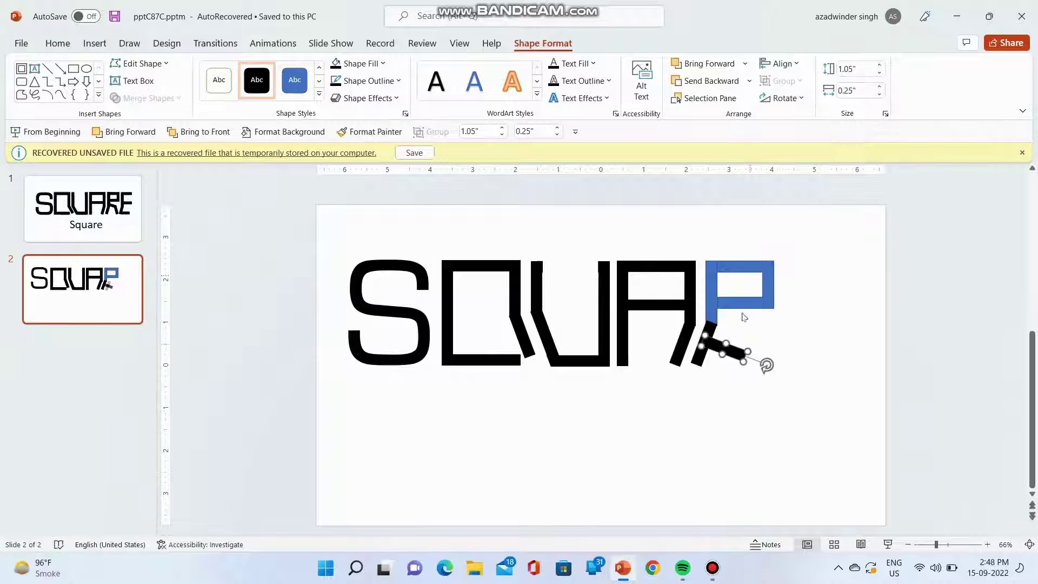
{"action": "mouse_move", "coordinate": [757, 356]}
{"action": "left_mouse_down"}
{"action": "mouse_move", "coordinate": [739, 331]}
{"action": "mouse_move", "coordinate": [736, 357]}
{"action": "mouse_move", "coordinate": [746, 329]}
{"action": "mouse_move", "coordinate": [753, 346]}
{"action": "left_mouse_up"}
- Rotate another bar copy right 90°, flip it vertically and attach it to the outer end of the R's sloping bar
{"action": "left_click", "coordinate": [772, 101]}
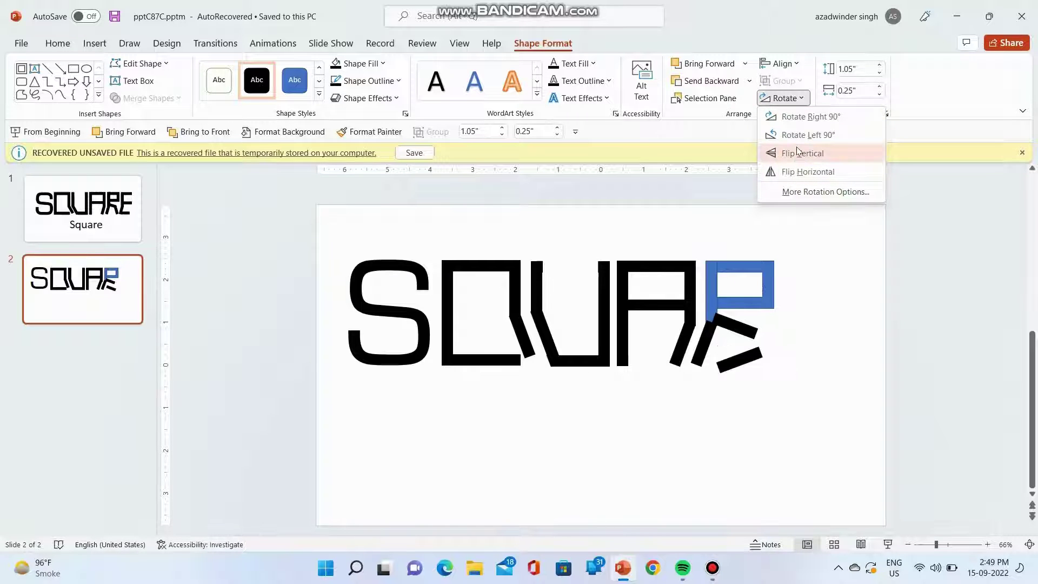
{"action": "left_click", "coordinate": [800, 119]}
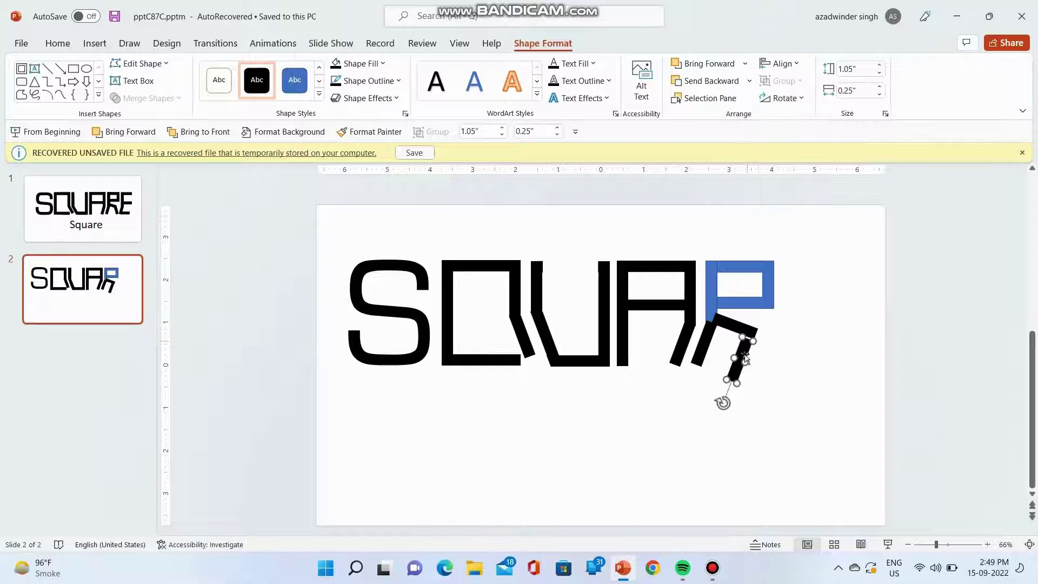
{"action": "left_click", "coordinate": [781, 98]}
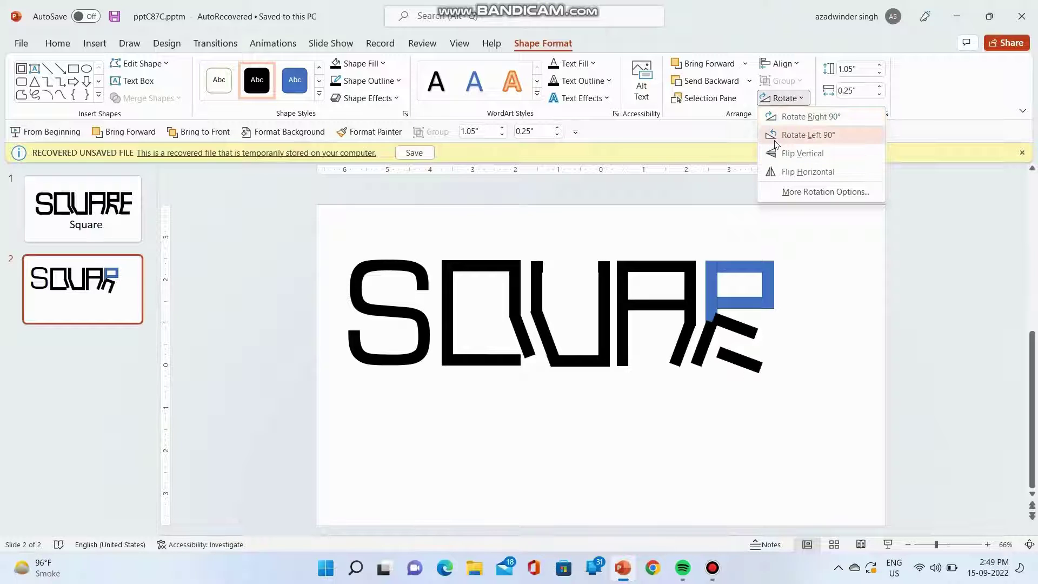
{"action": "left_click", "coordinate": [795, 153]}
{"action": "left_click_drag", "start_coordinate": [736, 352], "coordinate": [760, 346]}
{"action": "left_click", "coordinate": [700, 255]}
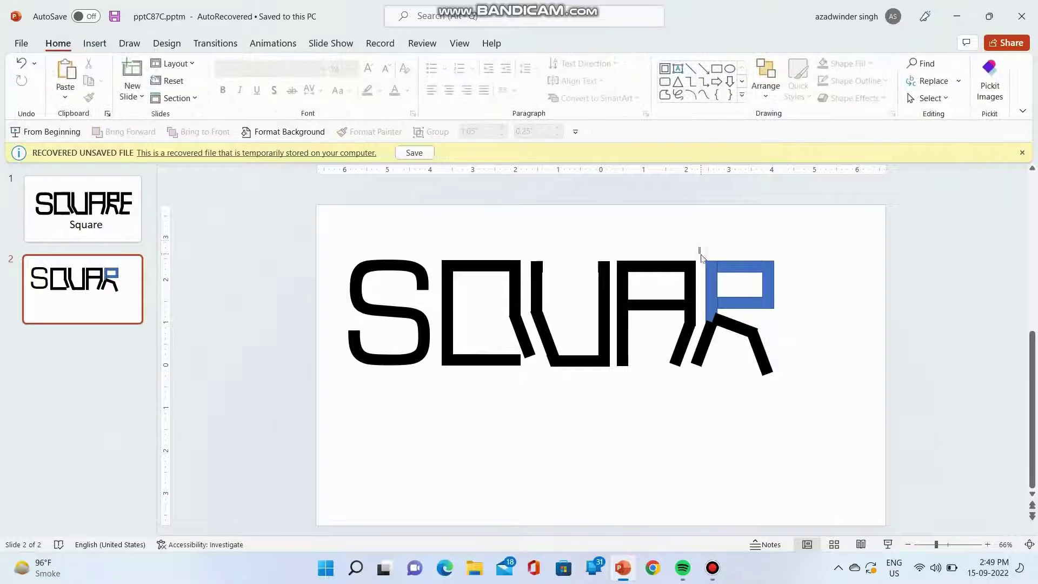
- Group all pieces of the R and give the group a black outline and black fill
{"action": "left_click_drag", "start_coordinate": [687, 249], "coordinate": [784, 399]}
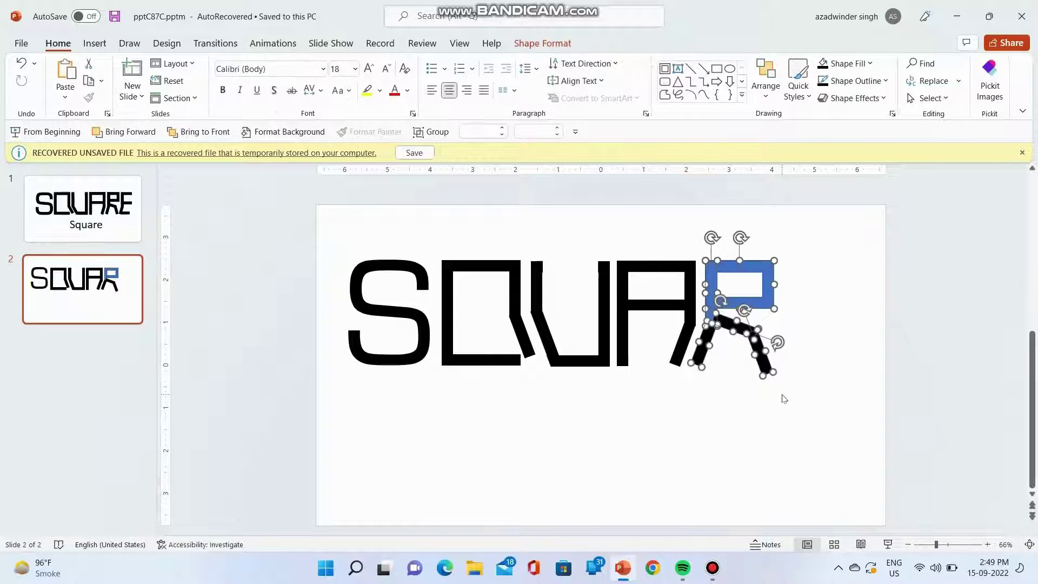
{"action": "key", "text": "ctrl+g"}
{"action": "left_click", "coordinate": [546, 45]}
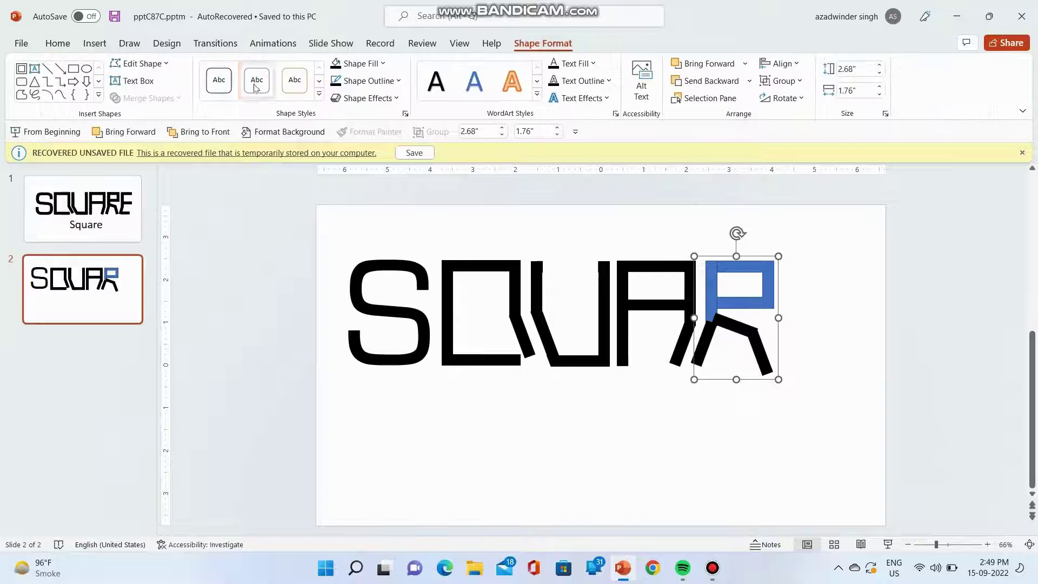
{"action": "left_click", "coordinate": [257, 80]}
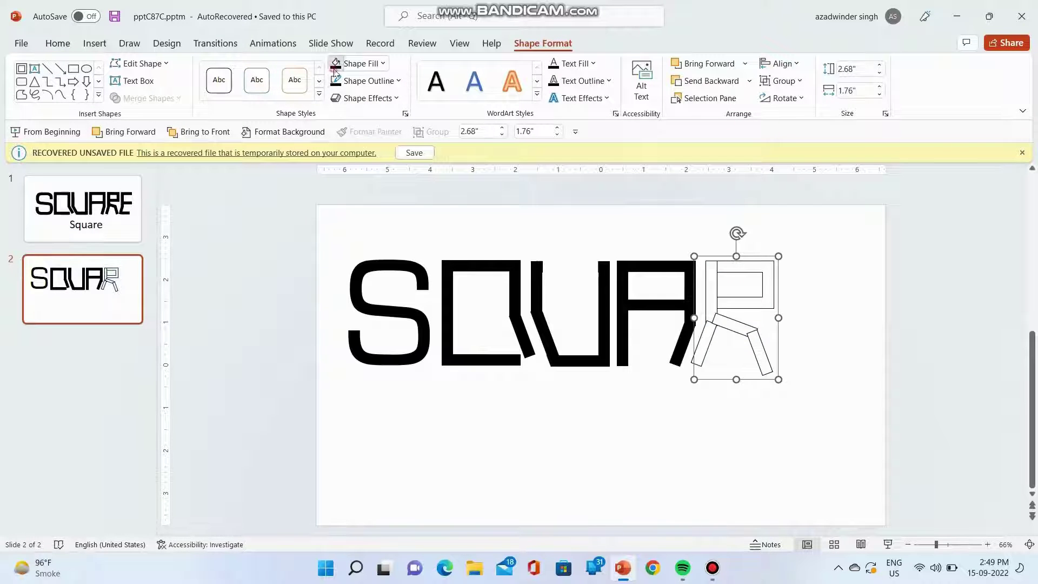
{"action": "left_click", "coordinate": [336, 63]}
{"action": "left_click", "coordinate": [806, 391]}
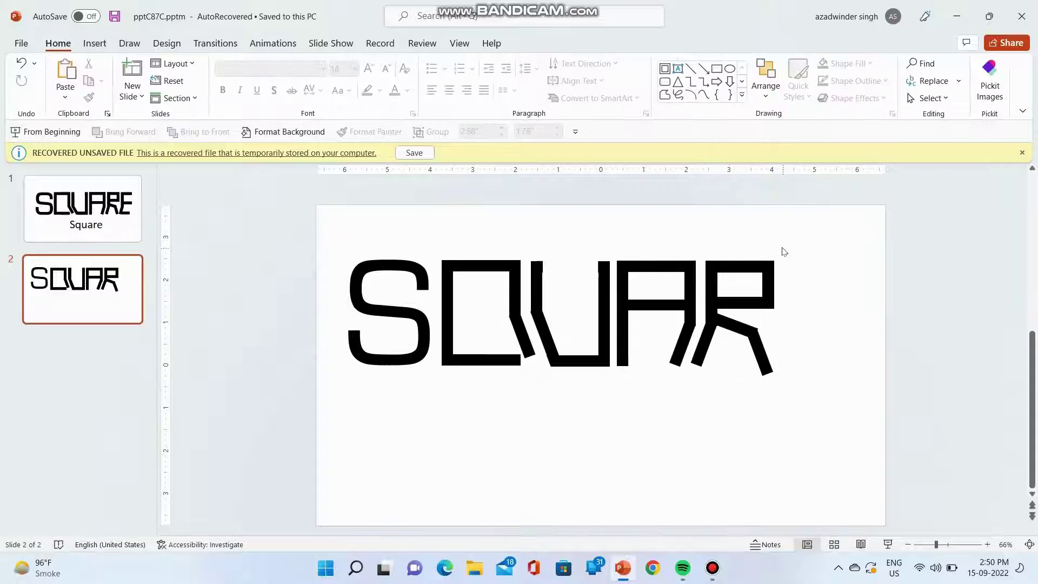
- Copy the R's vertical stem to the space after the R and attach a copied slanted bar below it as the E's spine
{"action": "left_click", "coordinate": [716, 292]}
{"action": "left_click", "coordinate": [716, 292]}
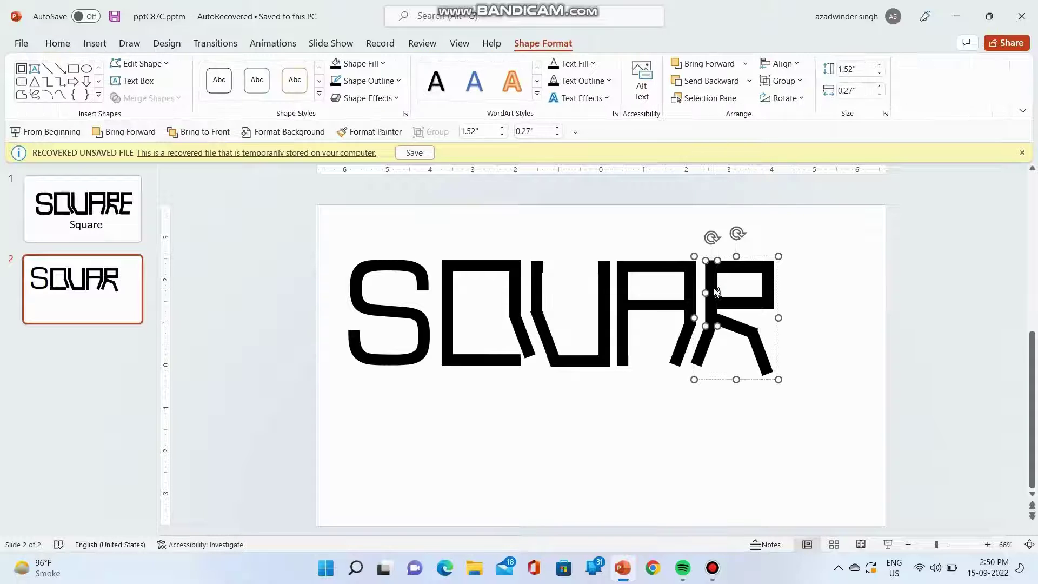
{"action": "left_click_drag", "start_coordinate": [716, 292], "coordinate": [792, 288]}
{"action": "left_click", "coordinate": [835, 354]}
{"action": "left_click_drag", "start_coordinate": [757, 357], "coordinate": [800, 349]}
{"action": "scroll", "coordinate": [799, 349], "scroll_direction": "up", "scroll_amount": 5}
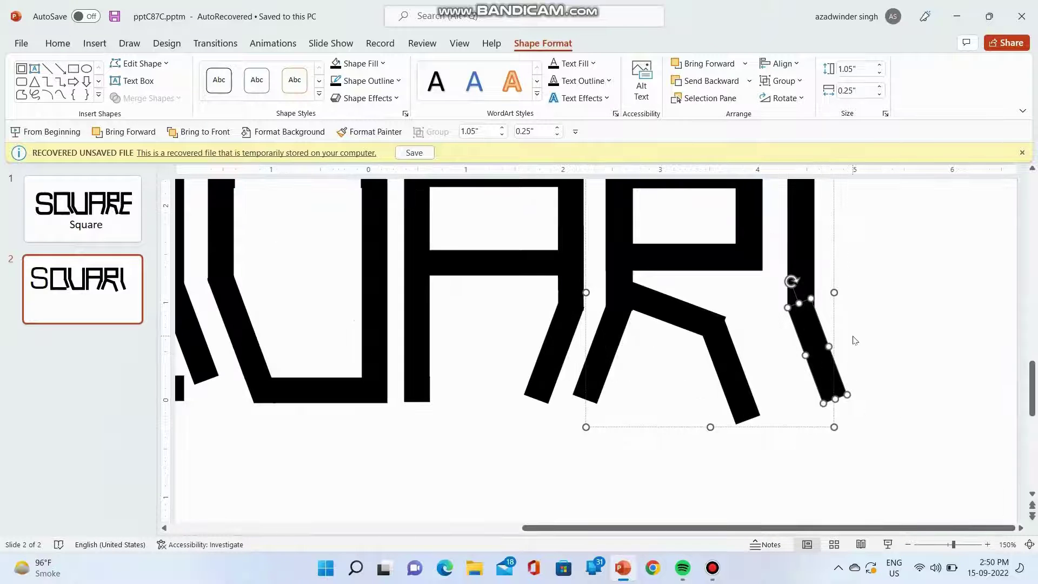
- Ungroup the R's pieces and the new E pieces
{"action": "left_click", "coordinate": [852, 340]}
{"action": "left_click", "coordinate": [815, 348]}
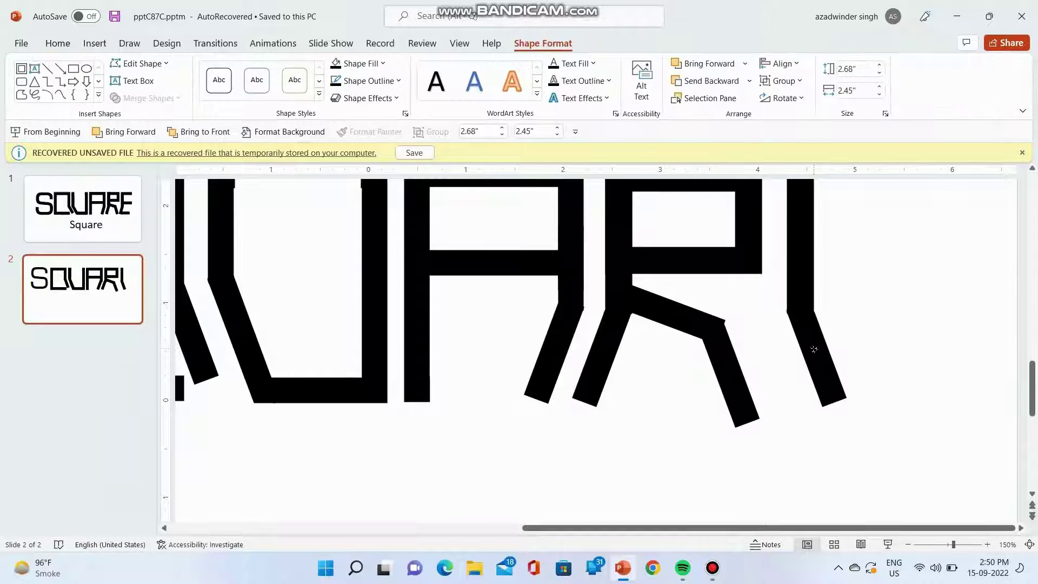
{"action": "left_click", "coordinate": [814, 355]}
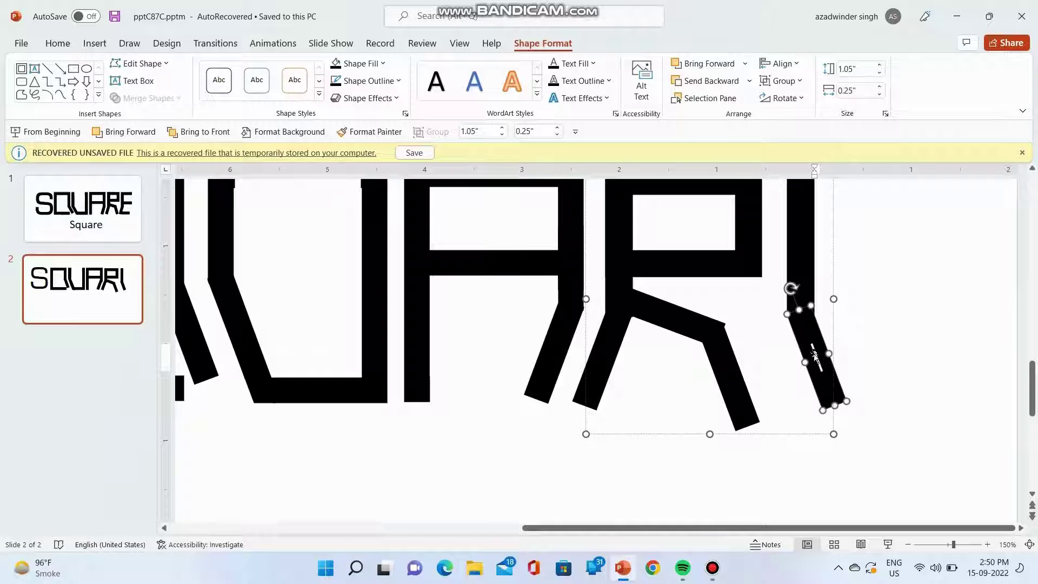
{"action": "left_click", "coordinate": [853, 362]}
{"action": "left_click", "coordinate": [800, 324]}
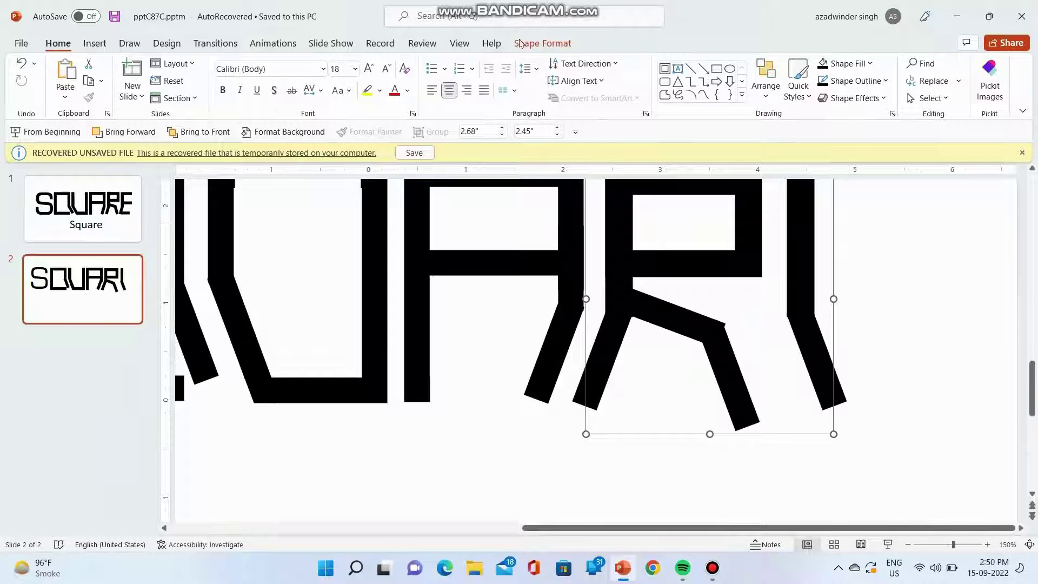
{"action": "left_click", "coordinate": [520, 43]}
{"action": "left_click", "coordinate": [777, 80]}
{"action": "left_click", "coordinate": [795, 138]}
- Duplicate the E's slanted bar, turn the copy horizontal and attach it to the foot of the spine as the bottom arm
{"action": "left_click", "coordinate": [829, 331]}
{"action": "left_click", "coordinate": [816, 343]}
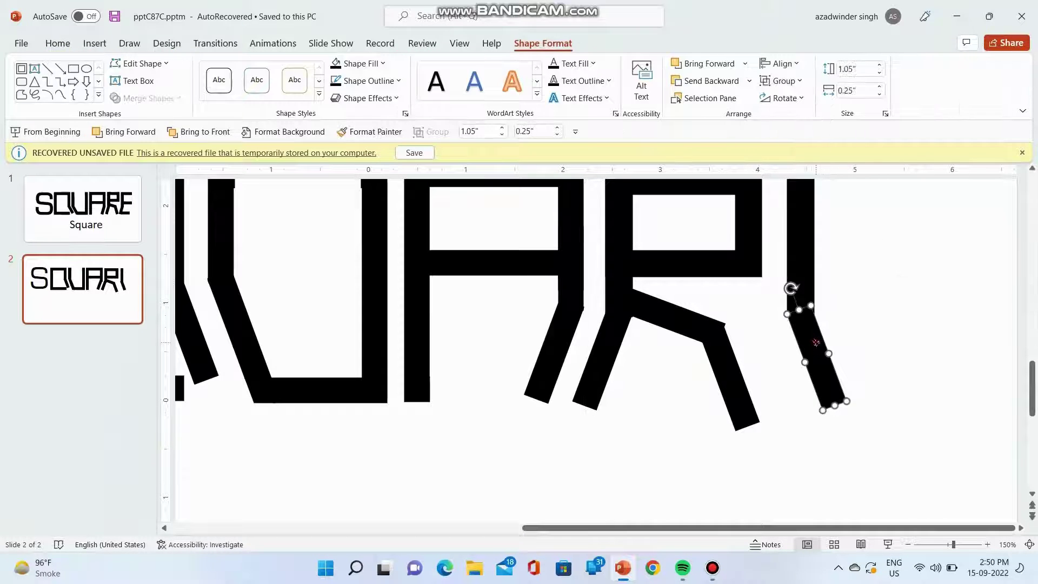
{"action": "left_click_drag", "start_coordinate": [816, 342], "coordinate": [875, 322]}
{"action": "key", "text": "ctrl+z"}
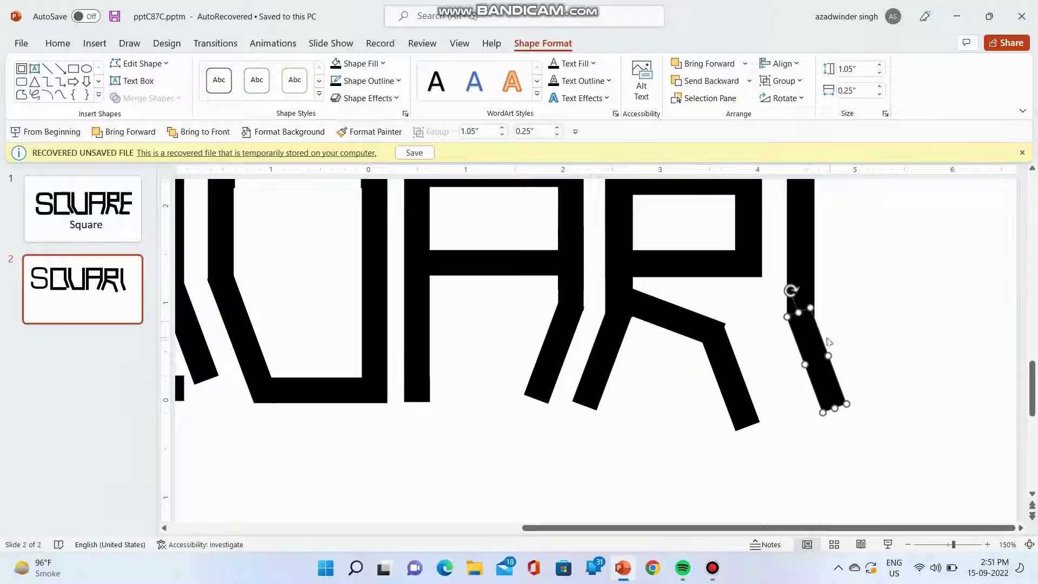
{"action": "key", "text": "ctrl+d"}
{"action": "left_click_drag", "start_coordinate": [809, 314], "coordinate": [761, 374]}
{"action": "left_click_drag", "start_coordinate": [863, 381], "coordinate": [833, 209]}
- Duplicate the horizontal bar and align the copy with the head of the E's spine as its top arm
{"action": "key", "text": "ctrl+d"}
{"action": "scroll", "coordinate": [885, 280], "scroll_direction": "up", "scroll_amount": 3}
{"action": "scroll", "coordinate": [795, 346], "scroll_direction": "down", "scroll_amount": 4}
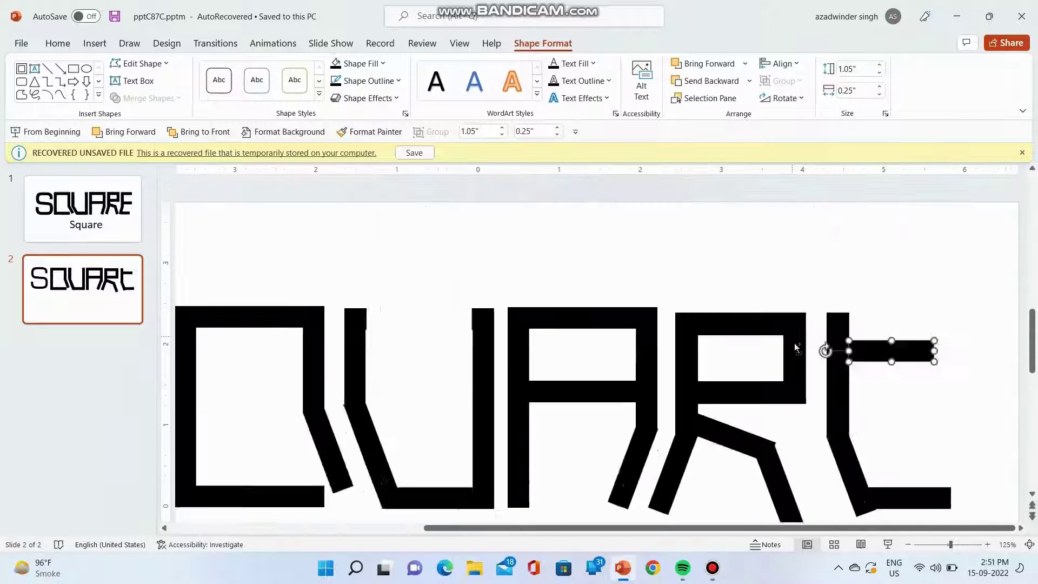
{"action": "scroll", "coordinate": [797, 347], "scroll_direction": "down", "scroll_amount": 3}
{"action": "left_click_drag", "start_coordinate": [857, 300], "coordinate": [856, 284]}
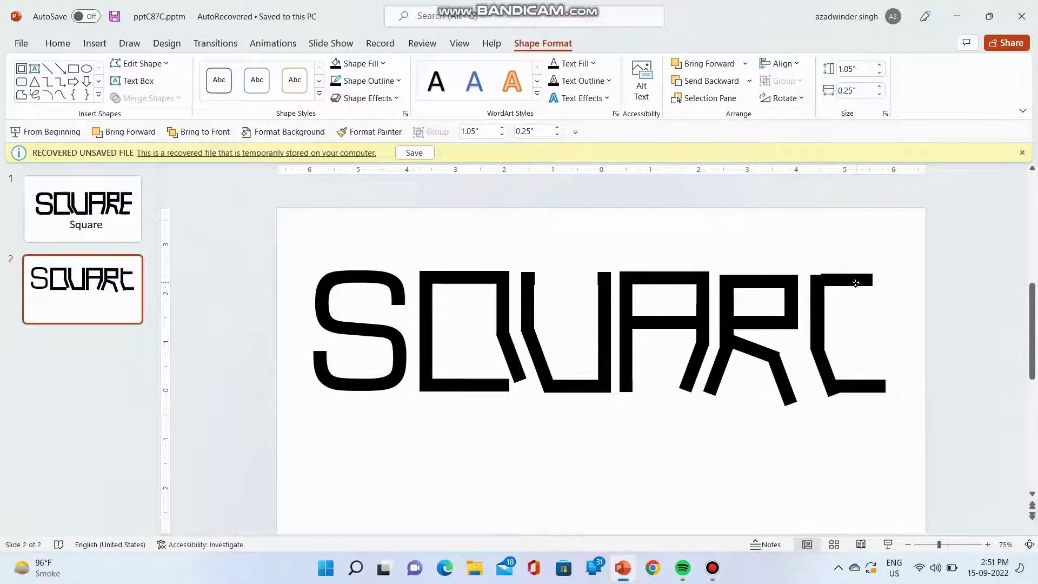
{"action": "scroll", "coordinate": [856, 283], "scroll_direction": "up", "scroll_amount": 5}
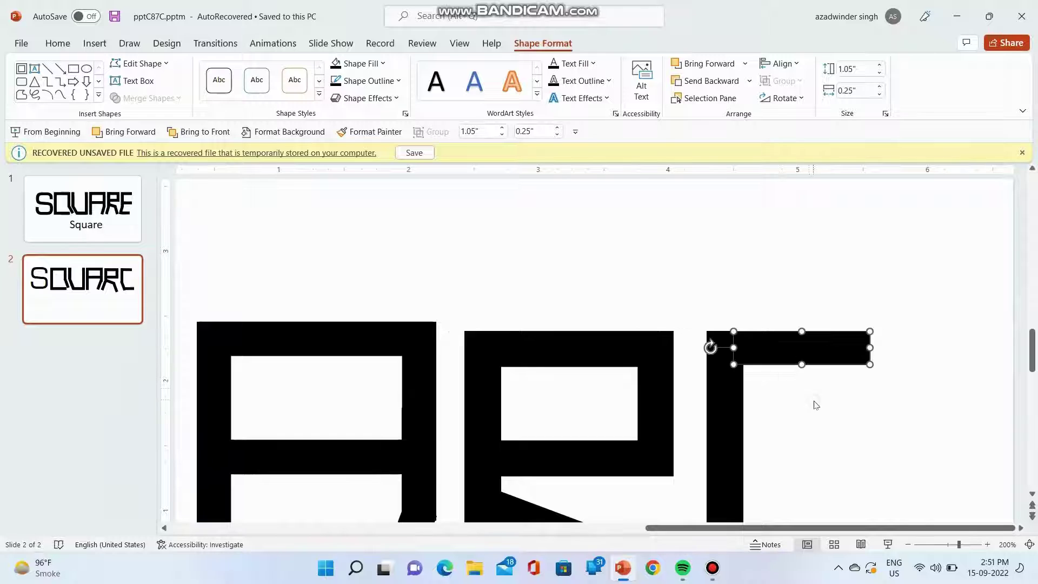
{"action": "left_click", "coordinate": [815, 404]}
{"action": "scroll", "coordinate": [815, 404], "scroll_direction": "down", "scroll_amount": 5}
- Copy the E's bottom arm up to the middle of the spine as the centre arm
{"action": "left_click", "coordinate": [850, 342]}
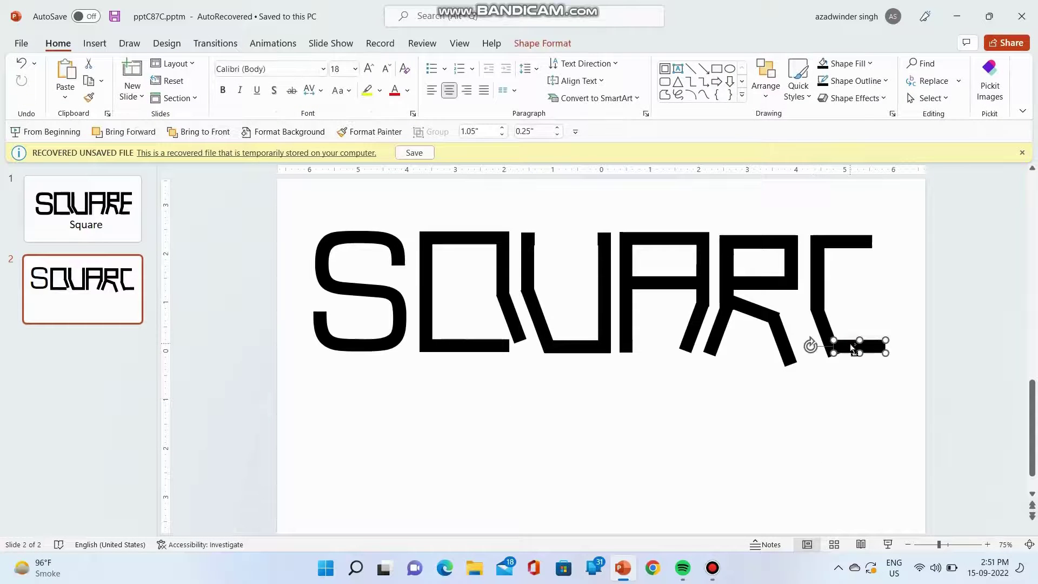
{"action": "left_click_drag", "start_coordinate": [850, 342], "coordinate": [839, 290]}
{"action": "left_click", "coordinate": [833, 393]}
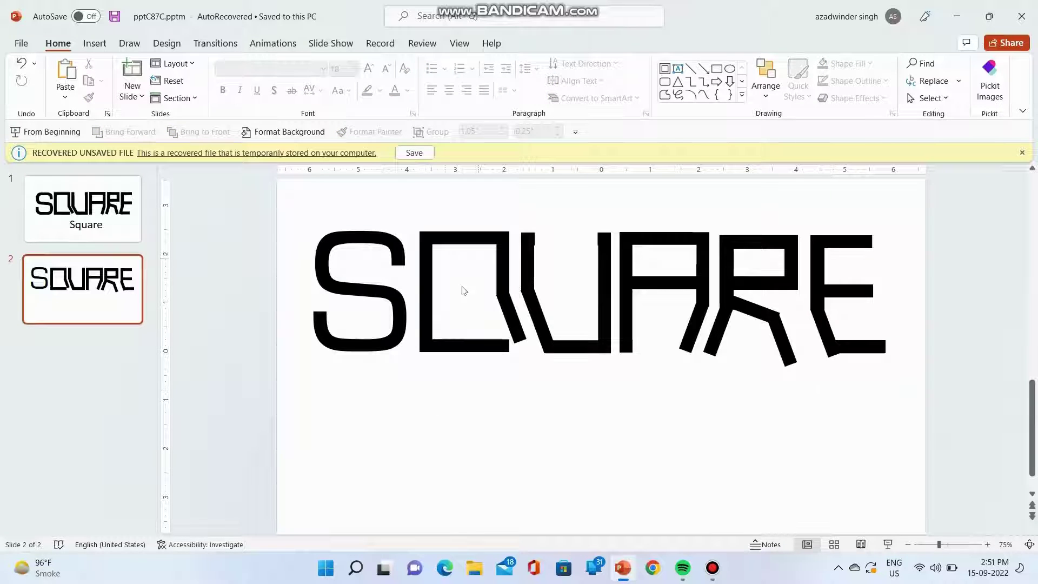
- Add a text box beneath the lettering with the text SQUARE in font size 60
{"action": "scroll", "coordinate": [457, 417], "scroll_direction": "down", "scroll_amount": 5}
{"action": "scroll", "coordinate": [466, 414], "scroll_direction": "up", "scroll_amount": 5}
{"action": "scroll", "coordinate": [468, 412], "scroll_direction": "down", "scroll_amount": 1}
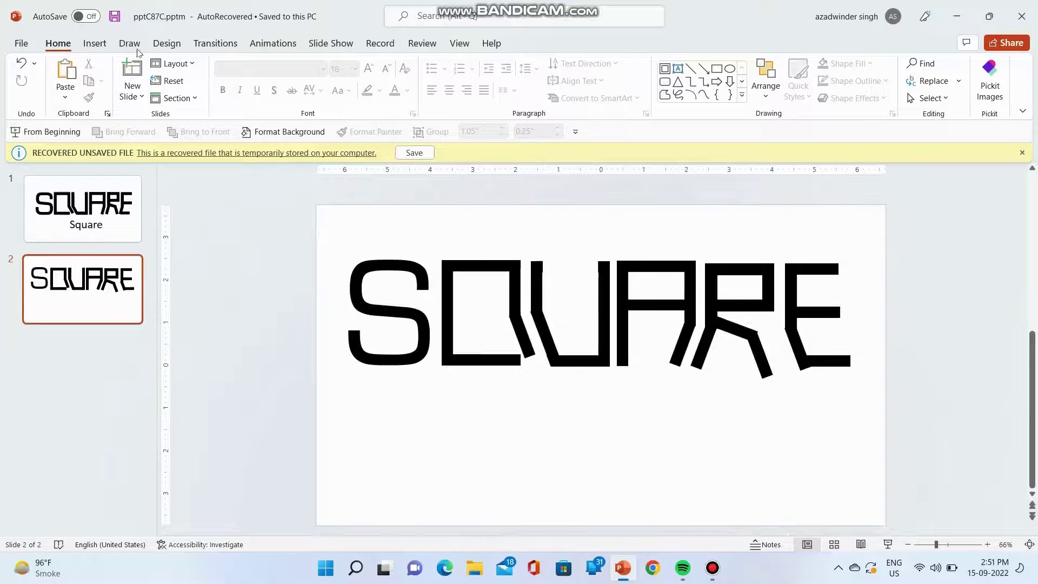
{"action": "left_click", "coordinate": [90, 45]}
{"action": "left_click", "coordinate": [58, 43]}
{"action": "left_click", "coordinate": [678, 68]}
{"action": "left_click", "coordinate": [549, 477]}
{"action": "double_click", "coordinate": [368, 68]}
{"action": "double_click", "coordinate": [368, 67]}
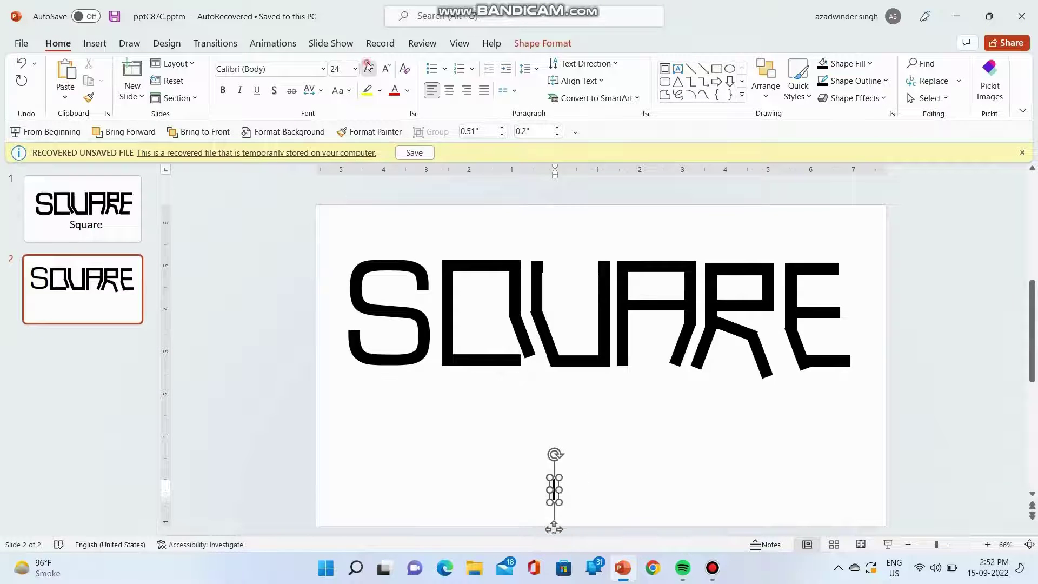
{"action": "double_click", "coordinate": [368, 67]}
{"action": "double_click", "coordinate": [368, 67]}
{"action": "double_click", "coordinate": [368, 68]}
{"action": "type", "text": "SQ"}
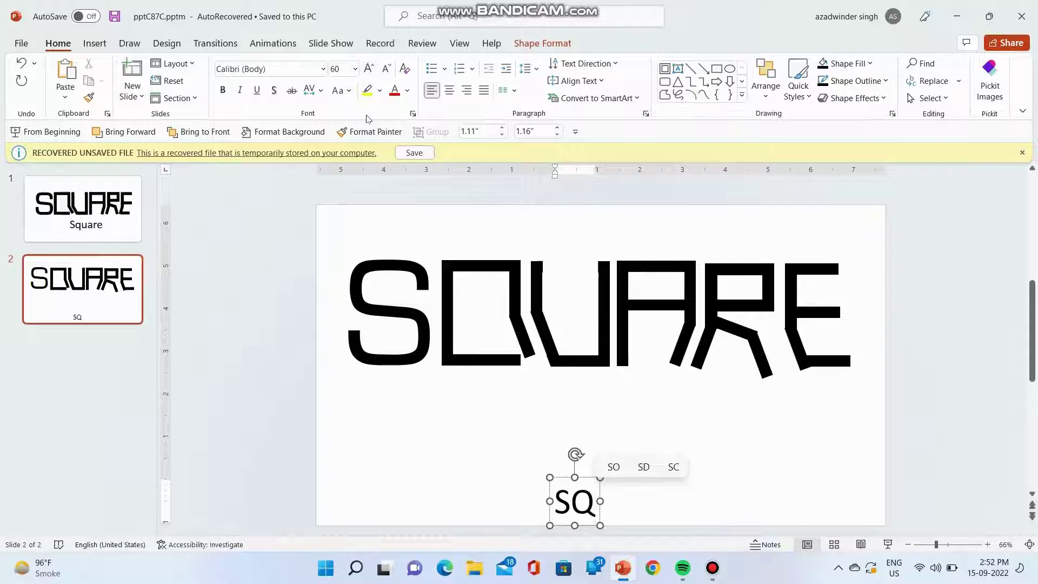
{"action": "type", "text": "UARE"}
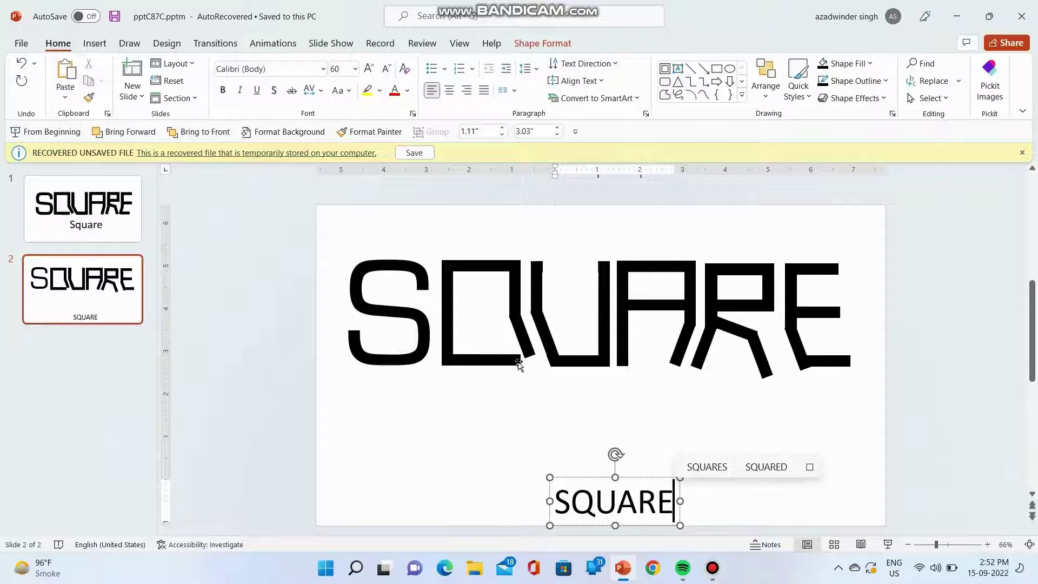
- Enlarge the SQUARE caption to font size 96 and position it centred beneath the lettering on slide 2
{"action": "left_click_drag", "start_coordinate": [578, 478], "coordinate": [576, 425]}
{"action": "left_click", "coordinate": [368, 68]}
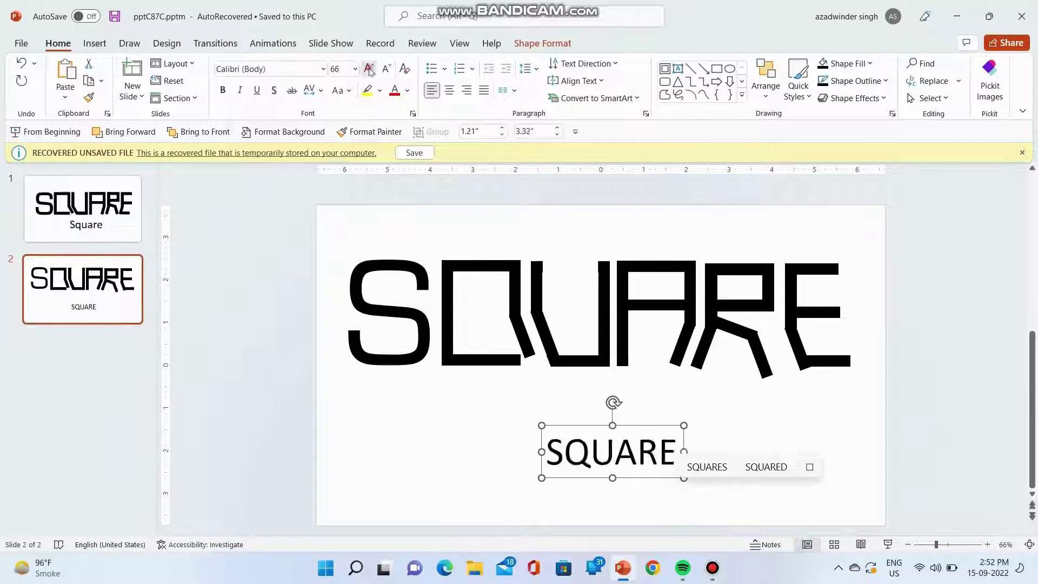
{"action": "double_click", "coordinate": [368, 68]}
{"action": "double_click", "coordinate": [368, 68]}
{"action": "left_click_drag", "start_coordinate": [570, 500], "coordinate": [533, 489]}
{"action": "left_click", "coordinate": [651, 504]}
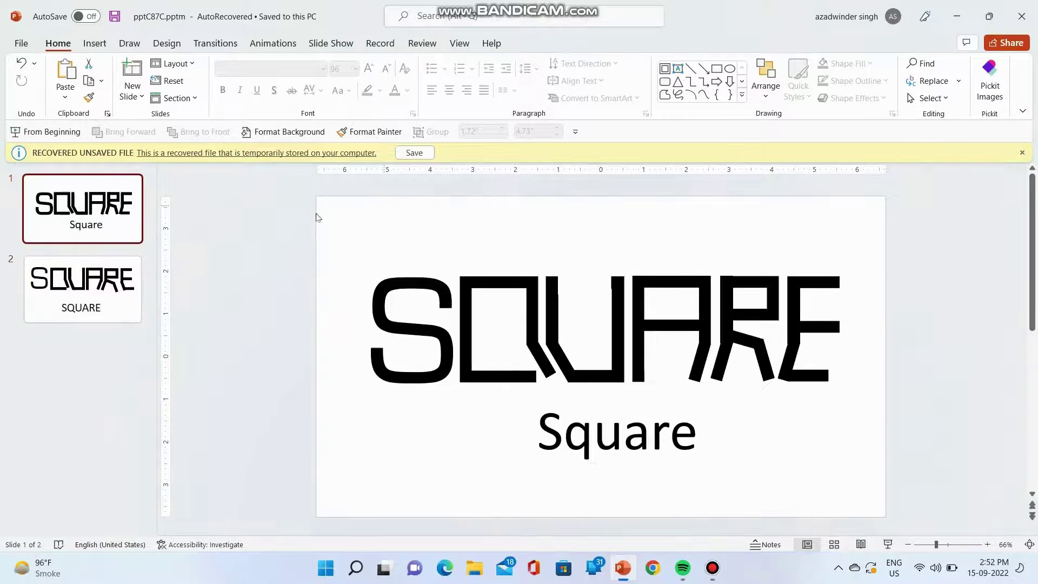
{"action": "left_click", "coordinate": [108, 291]}
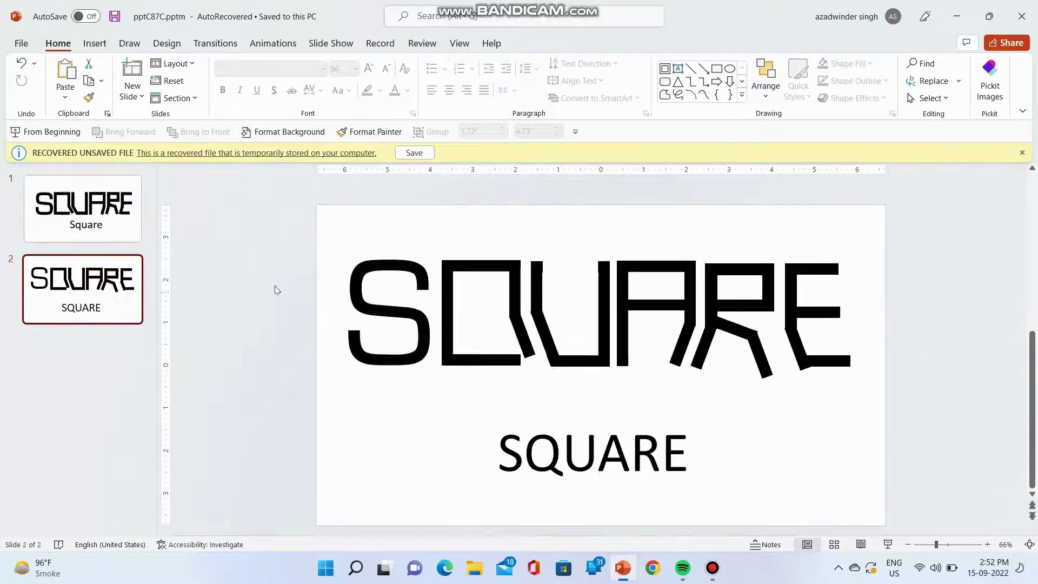
{"action": "key", "text": "ctrl+a"}
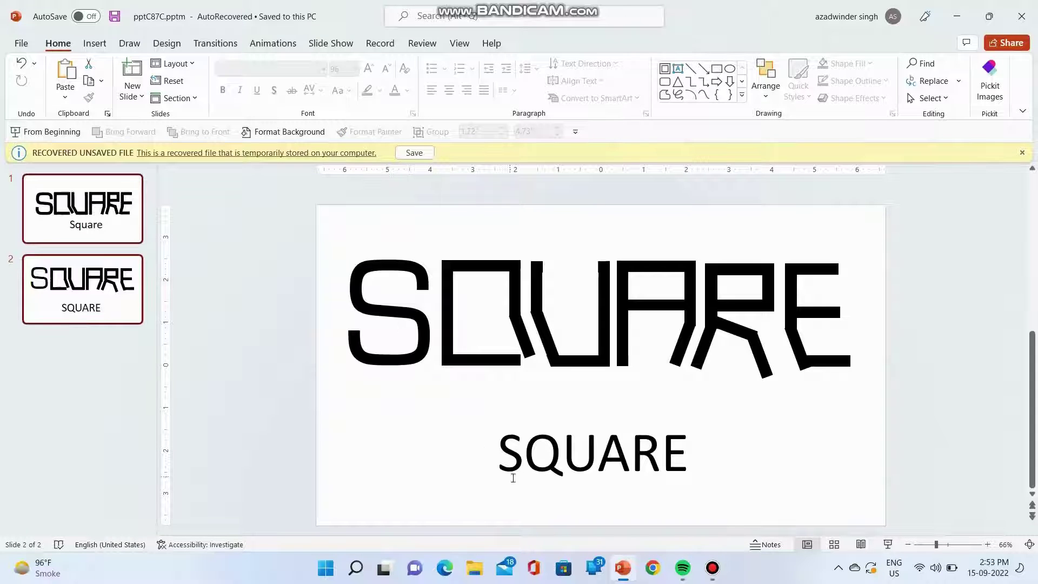
{"action": "left_click", "coordinate": [474, 367]}
{"action": "key", "text": "ctrl+a"}
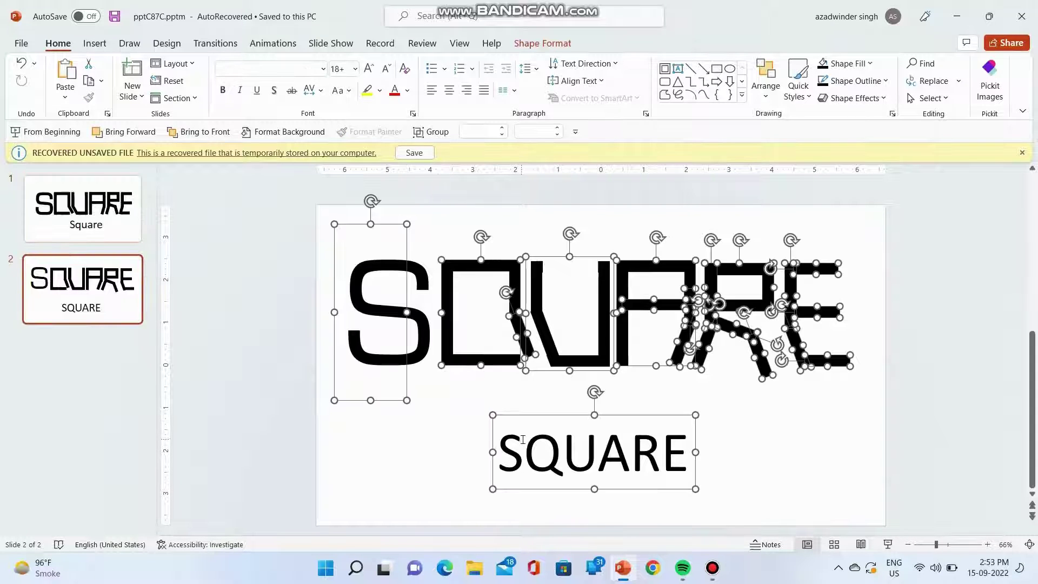
{"action": "left_click", "coordinate": [525, 417], "text": "shift"}
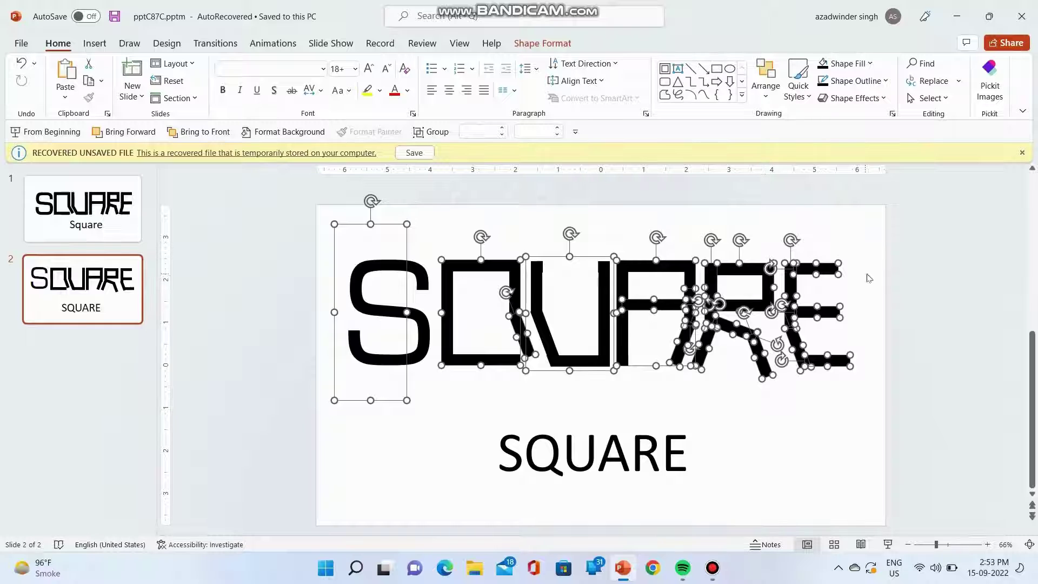
{"action": "left_click", "coordinate": [850, 291]}
- Nudge the whole E slightly left, and move all of the R's pieces slightly up, level with the A
{"action": "left_click_drag", "start_coordinate": [783, 263], "coordinate": [867, 423]}
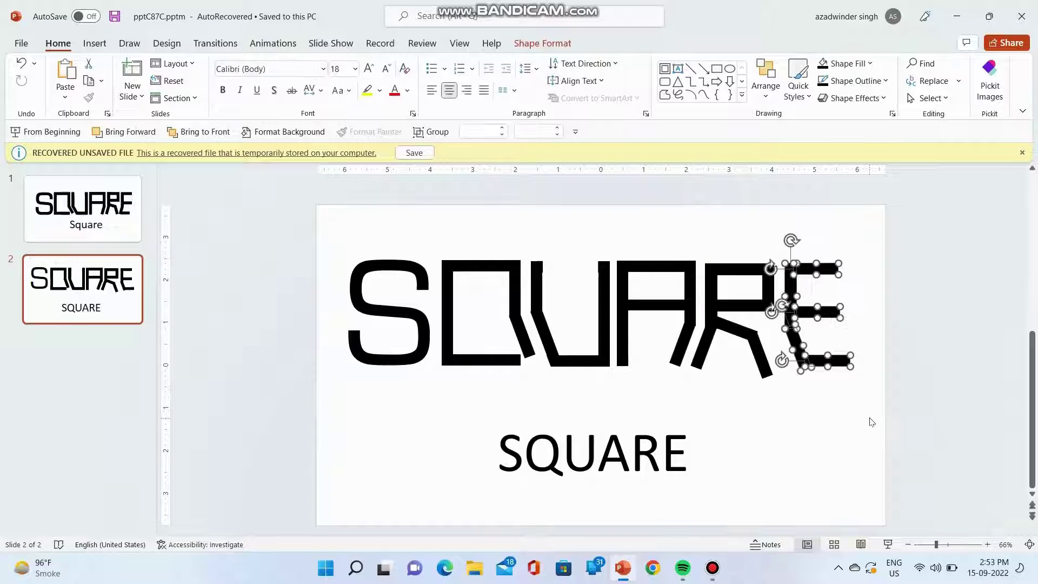
{"action": "left_click", "coordinate": [880, 403]}
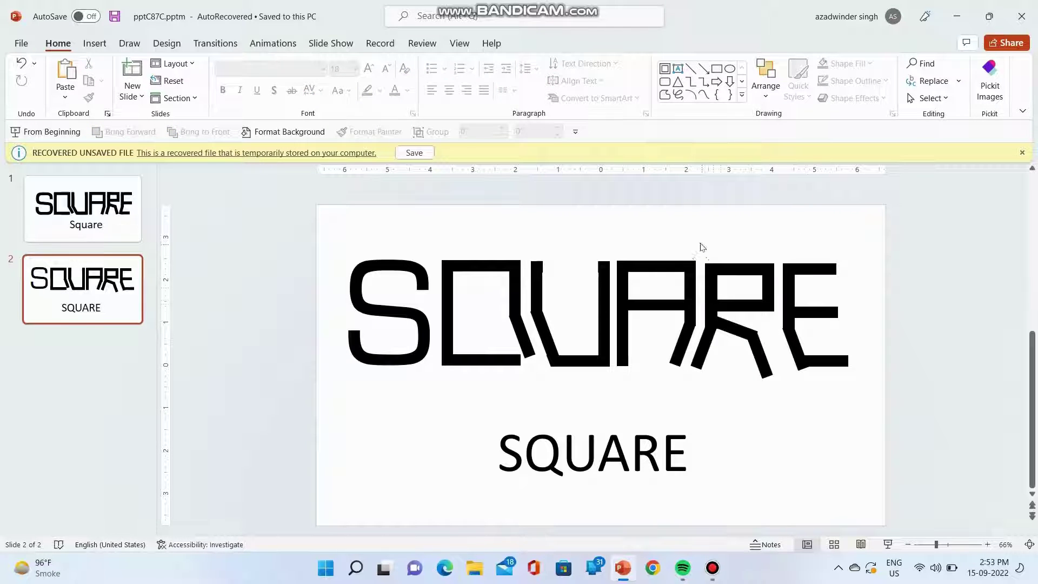
{"action": "left_click_drag", "start_coordinate": [701, 247], "coordinate": [789, 439]}
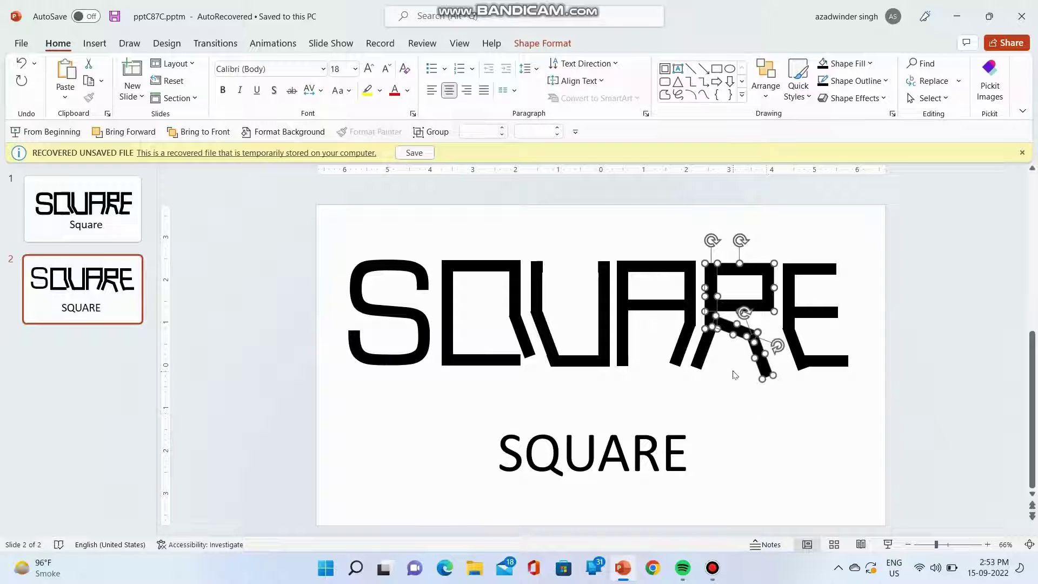
{"action": "left_click", "coordinate": [701, 359], "text": "ctrl"}
{"action": "key", "text": "ctrl+Up"}
{"action": "key", "text": "ctrl+Up"}
{"action": "key", "text": "ctrl+Up"}
{"action": "key", "text": "ctrl+Up"}
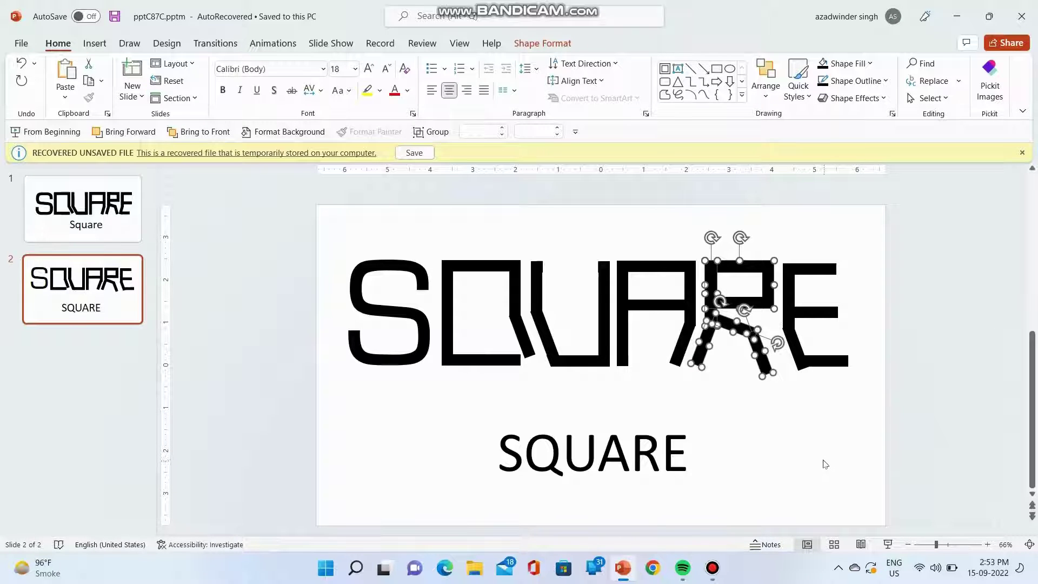
- Select all pieces of the E and nudge them up toward the R's top edge
{"action": "left_click", "coordinate": [823, 463]}
{"action": "left_click_drag", "start_coordinate": [779, 246], "coordinate": [858, 443]}
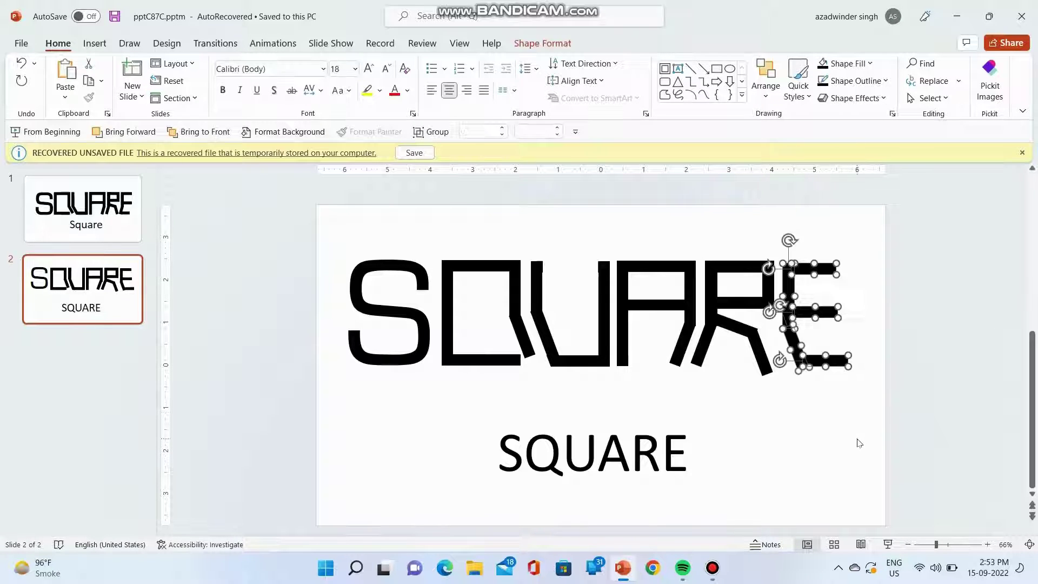
{"action": "left_click", "coordinate": [858, 443]}
{"action": "left_click_drag", "start_coordinate": [877, 239], "coordinate": [295, 427]}
{"action": "left_click", "coordinate": [356, 352], "text": "shift"}
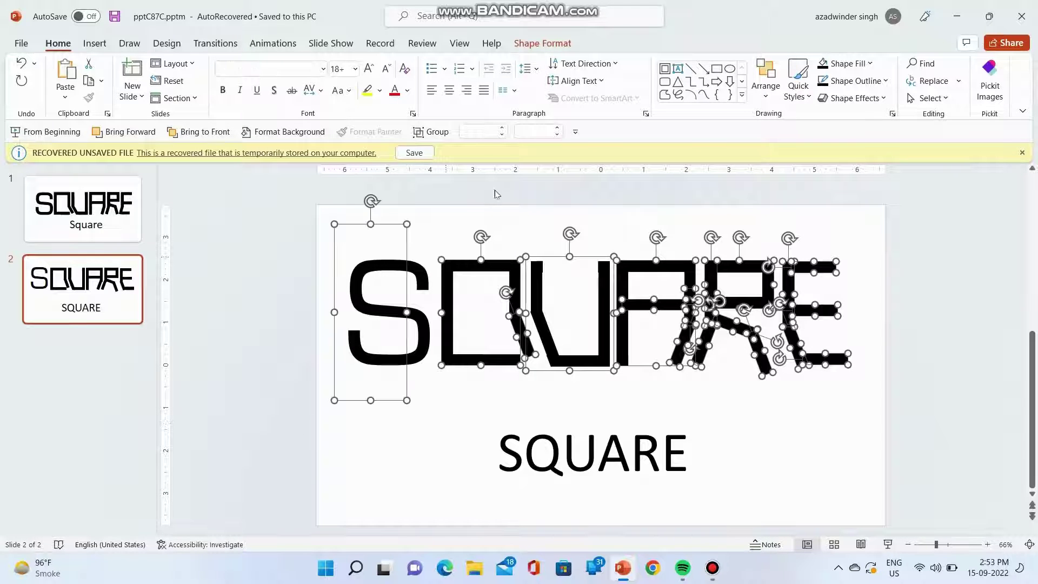
{"action": "left_click", "coordinate": [552, 49]}
{"action": "left_click", "coordinate": [328, 258]}
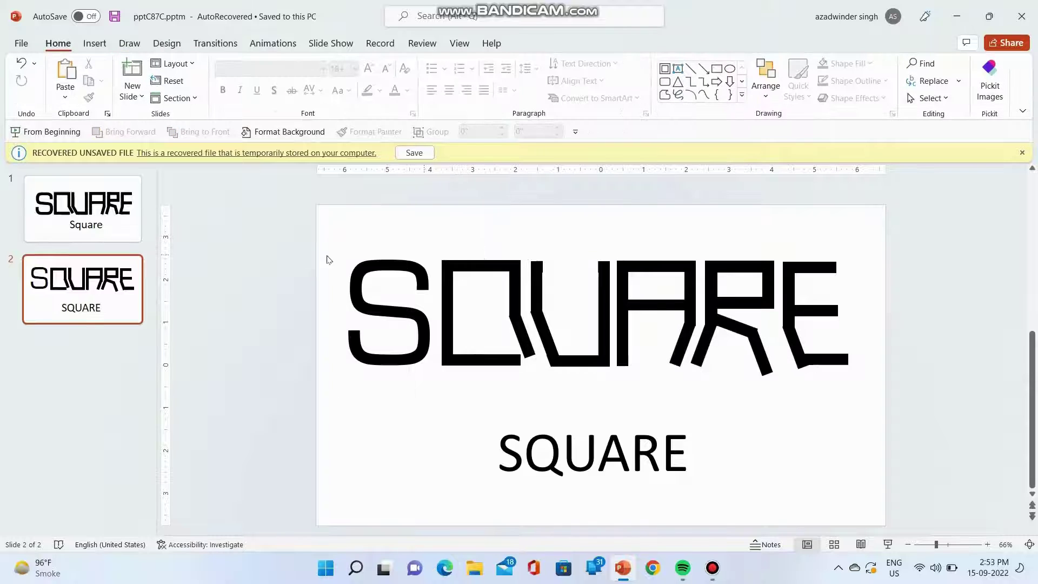
{"action": "scroll", "coordinate": [522, 373], "scroll_direction": "up", "scroll_amount": 2}
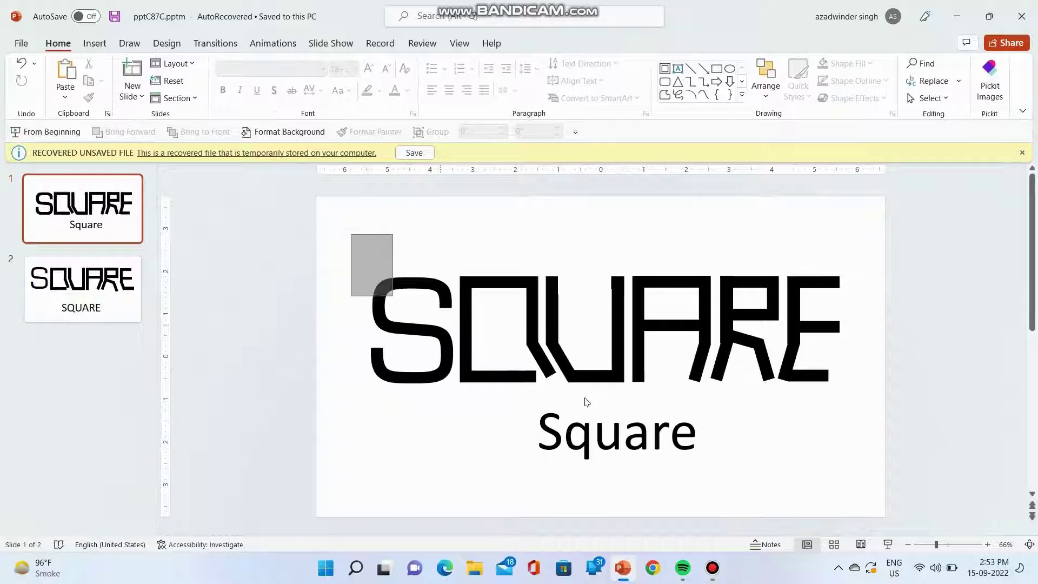